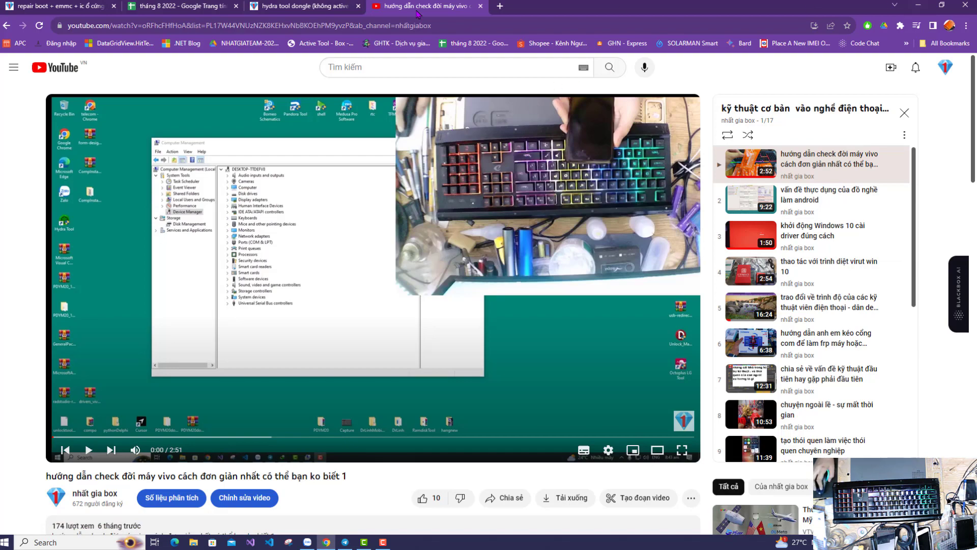
# Step: Open the Download Software page of the Hydra Tool site, hydradongle.com, in a new browser tab
pyautogui.click(288, 6)
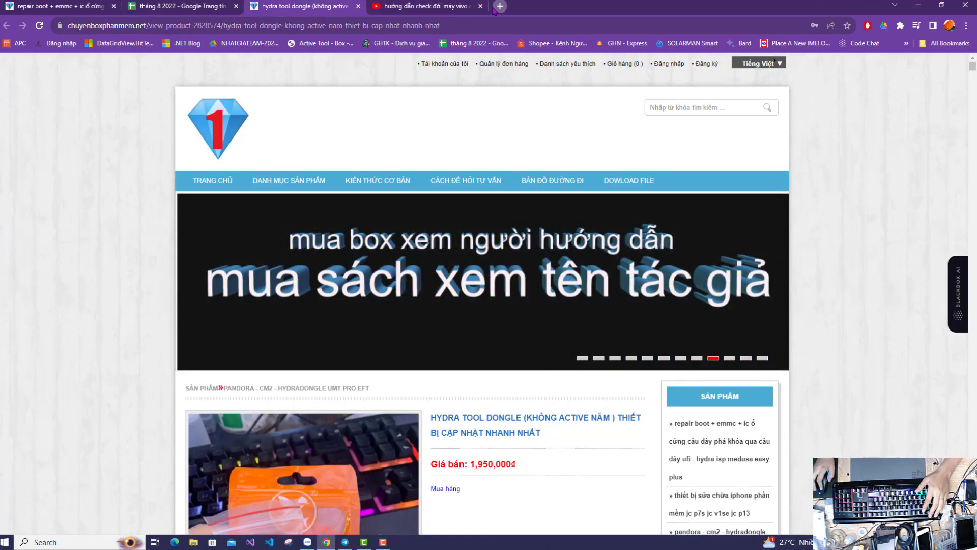
pyautogui.click(500, 6)
pyautogui.write('hydra-dongle.com/download/')
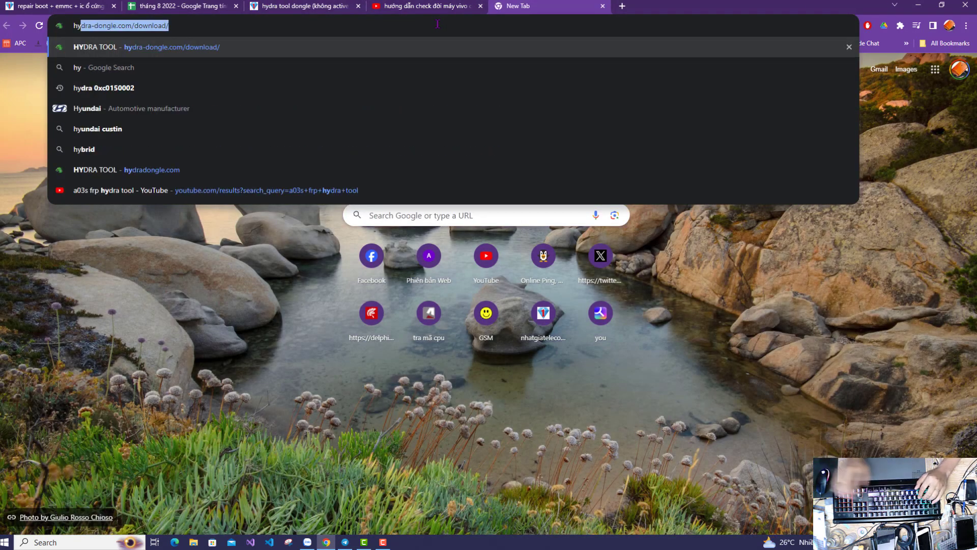
pyautogui.click(212, 49)
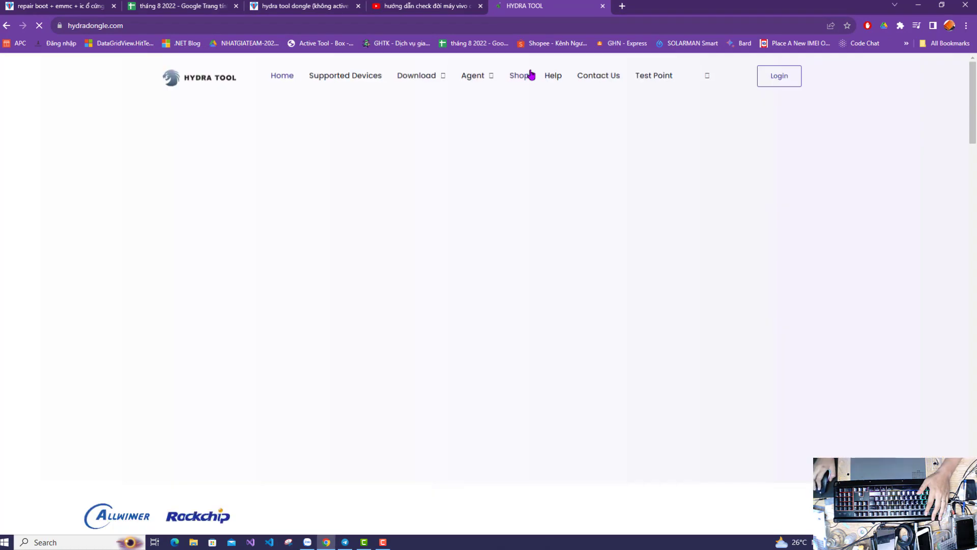
pyautogui.moveTo(399, 88)
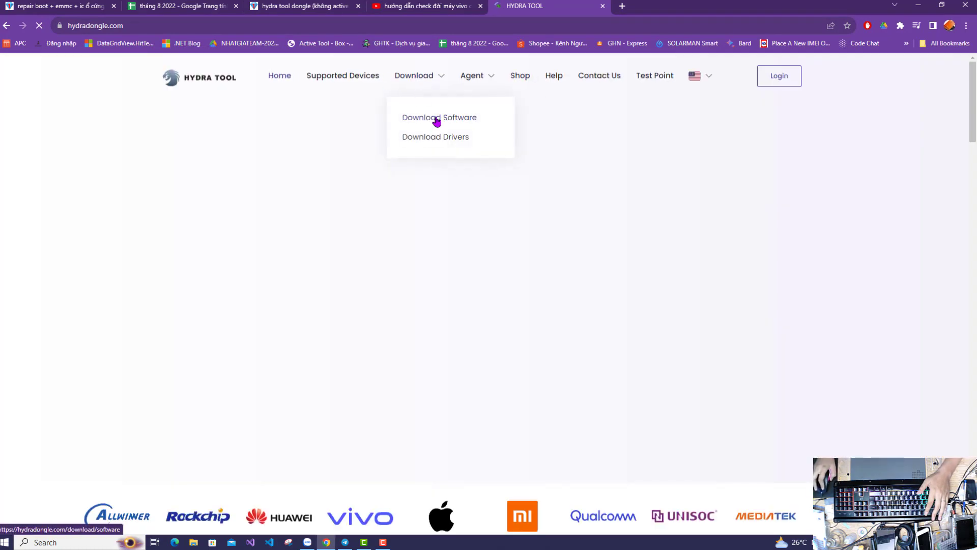
pyautogui.click(420, 123)
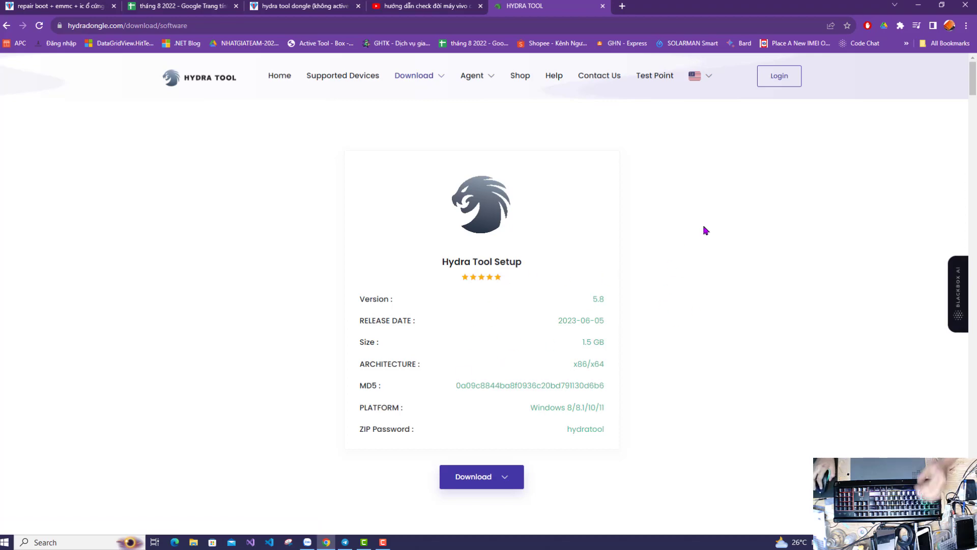
# Step: Open the hydra dongle folder inside the bookmarked NHATGIATEAM-2023 Google Drive folder in a new tab
pyautogui.click(622, 6)
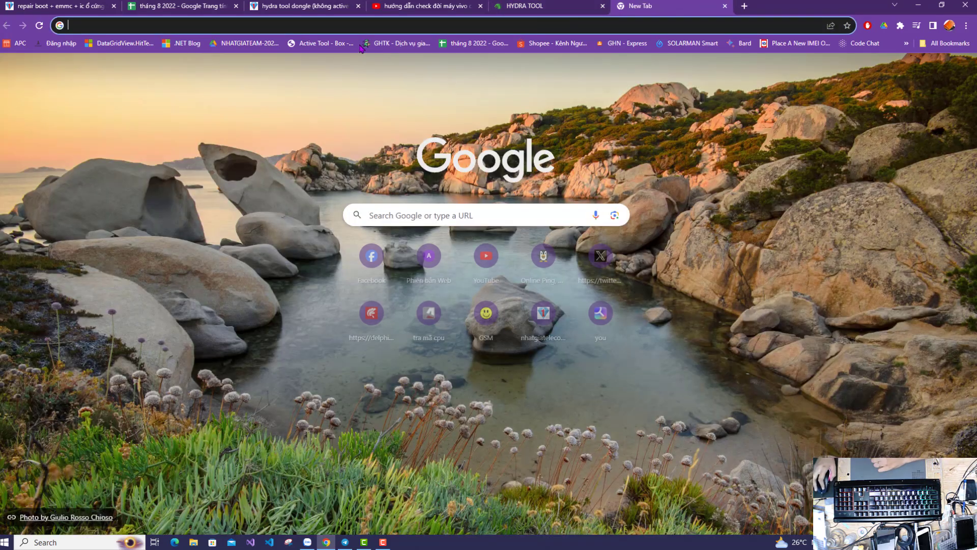
pyautogui.click(247, 44)
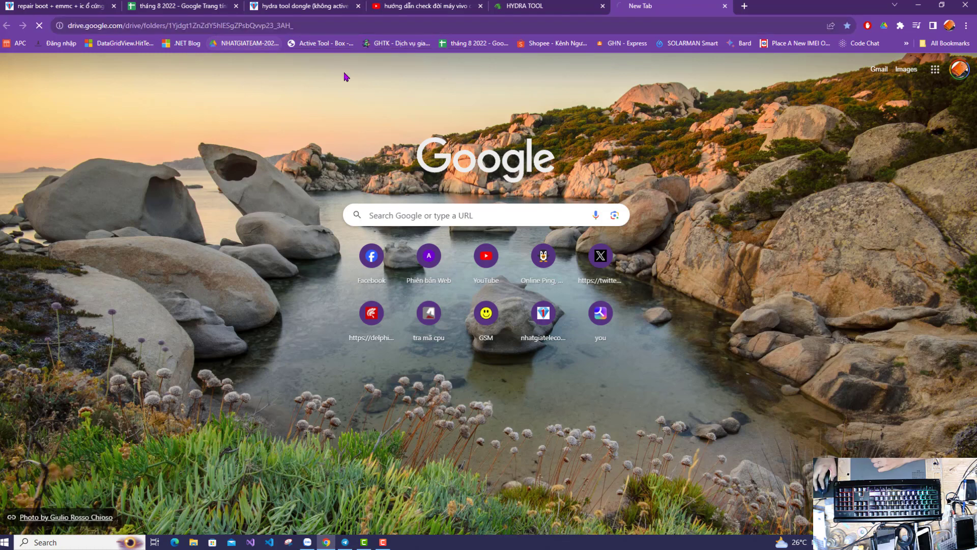
pyautogui.click(564, 9)
pyautogui.click(662, 6)
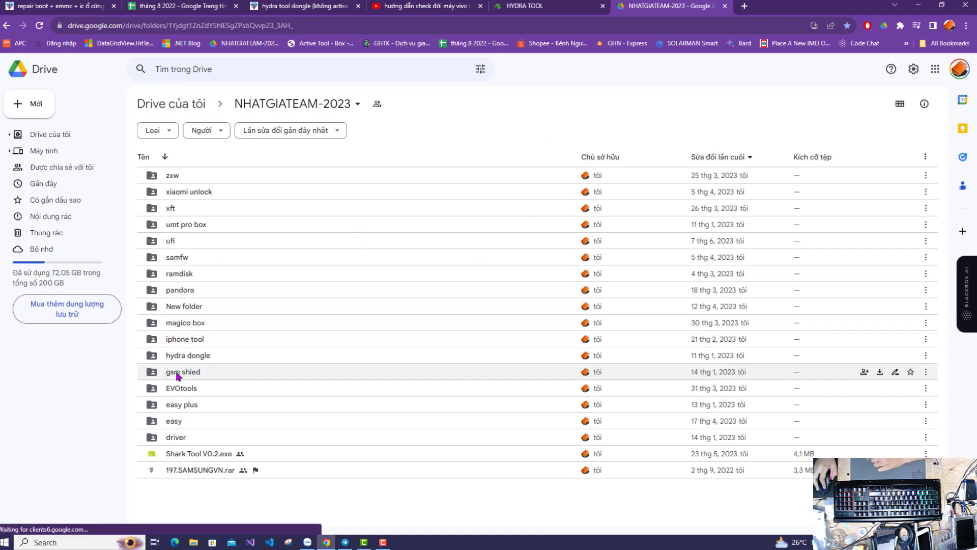
pyautogui.doubleClick(188, 354)
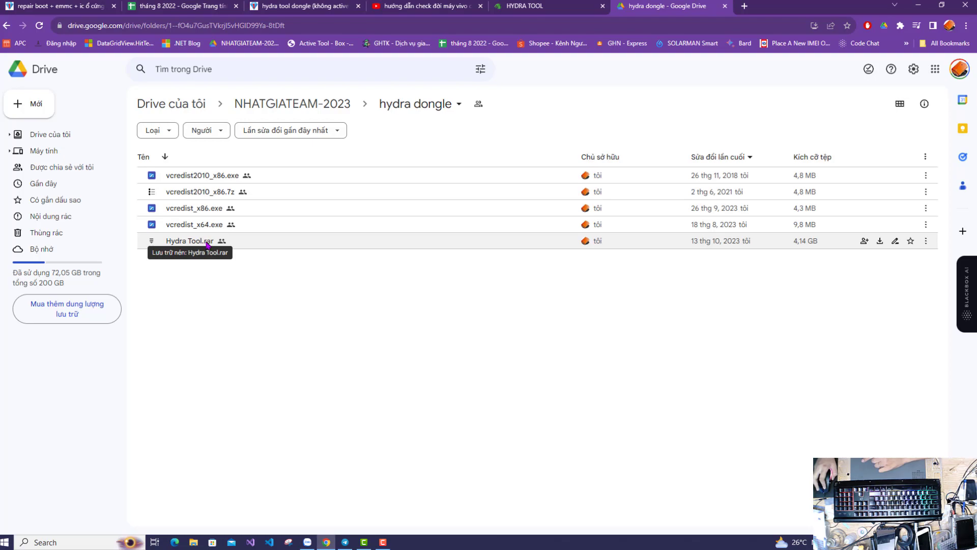
# Step: Switch to File Explorer, show This PC and look into Local Disk (C:)
pyautogui.click(919, 5)
pyautogui.click(193, 542)
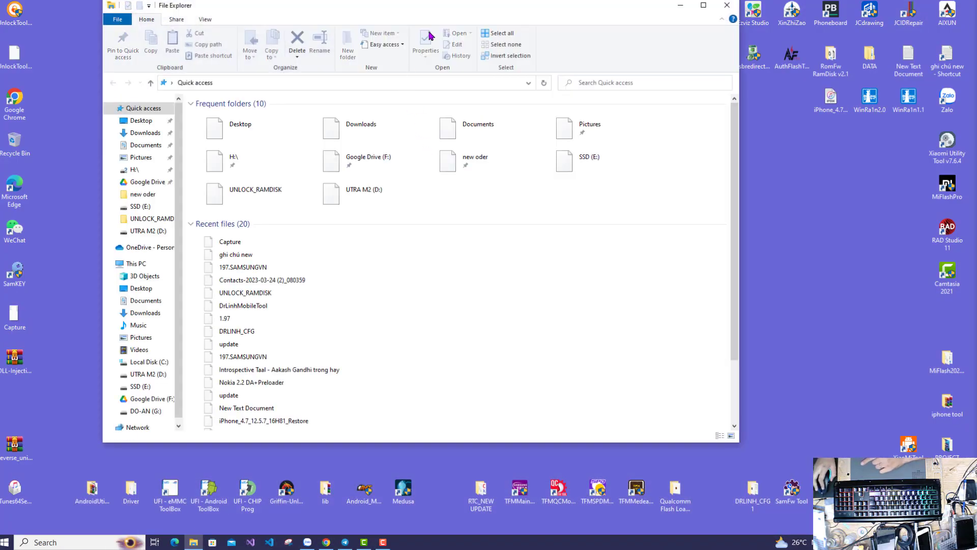
pyautogui.moveTo(448, 6); pyautogui.dragTo(506, 8)
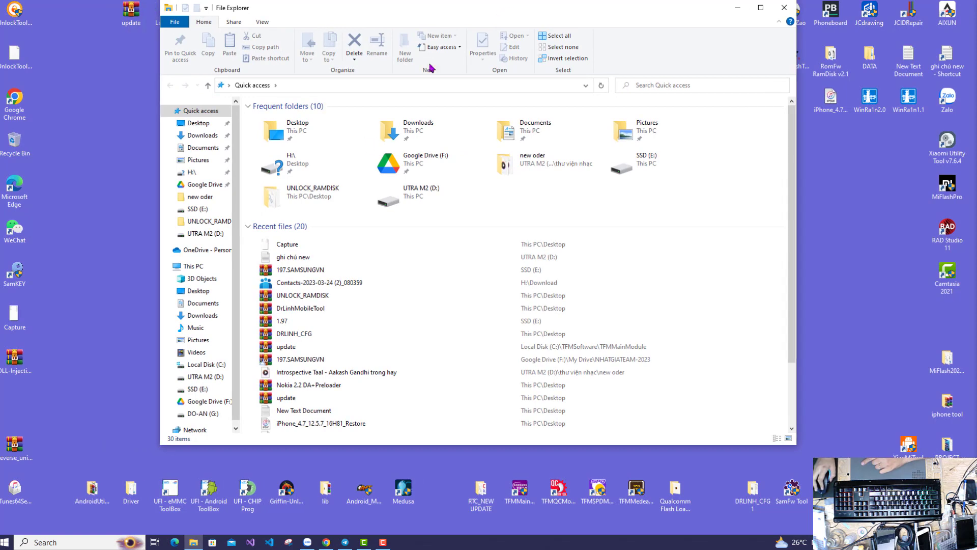
pyautogui.click(194, 266)
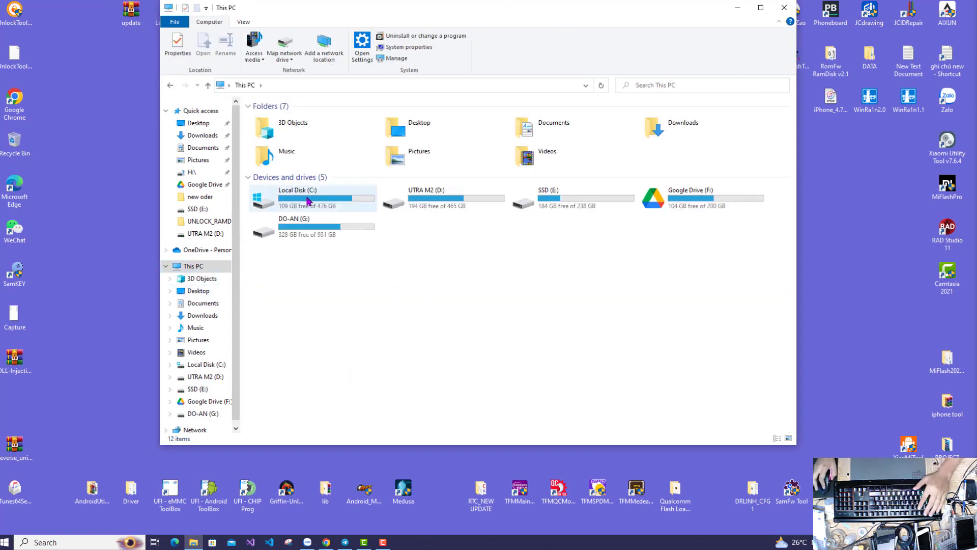
pyautogui.doubleClick(307, 196)
pyautogui.click(170, 85)
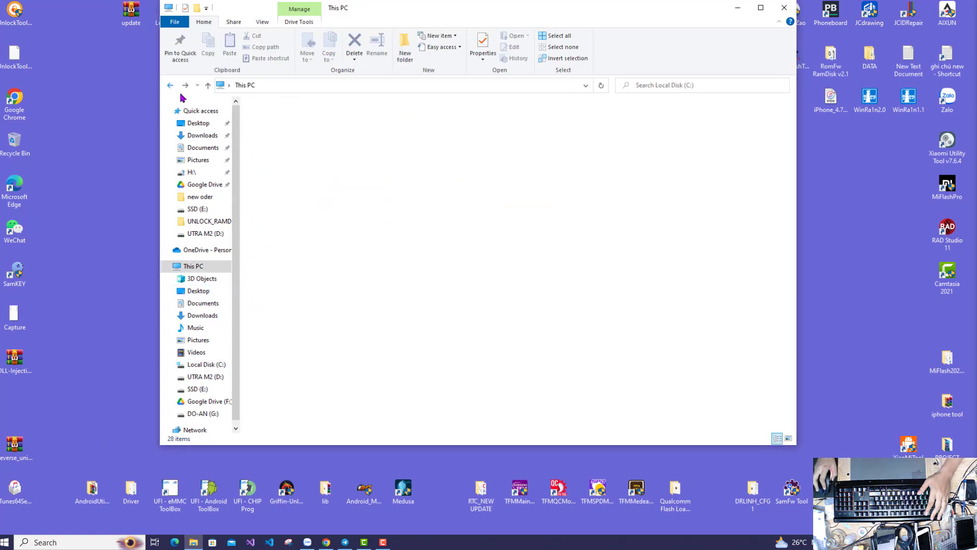
# Step: Look through the Downloads folder for Hydra Tool installation files
pyautogui.click(212, 136)
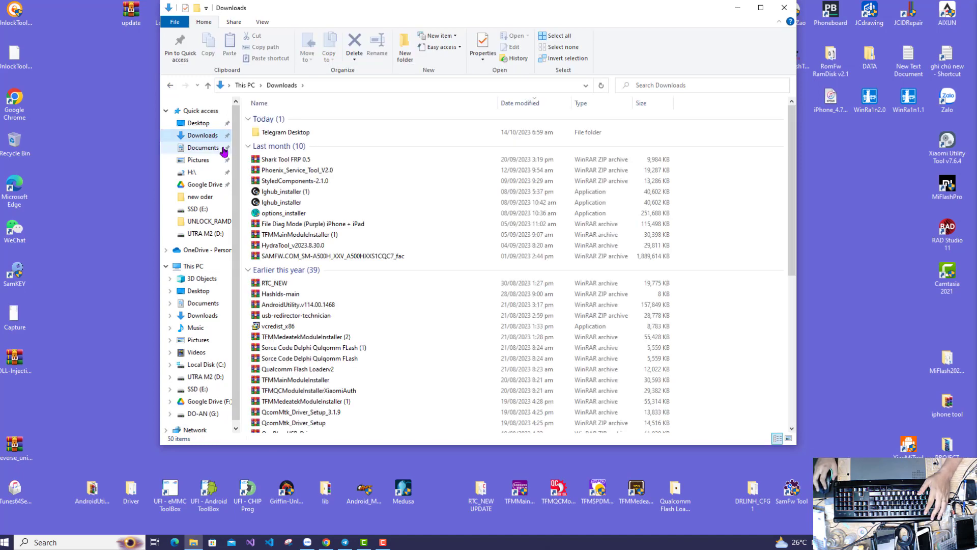
pyautogui.scroll(-4, 420, 224)
pyautogui.scroll(-5, 421, 225)
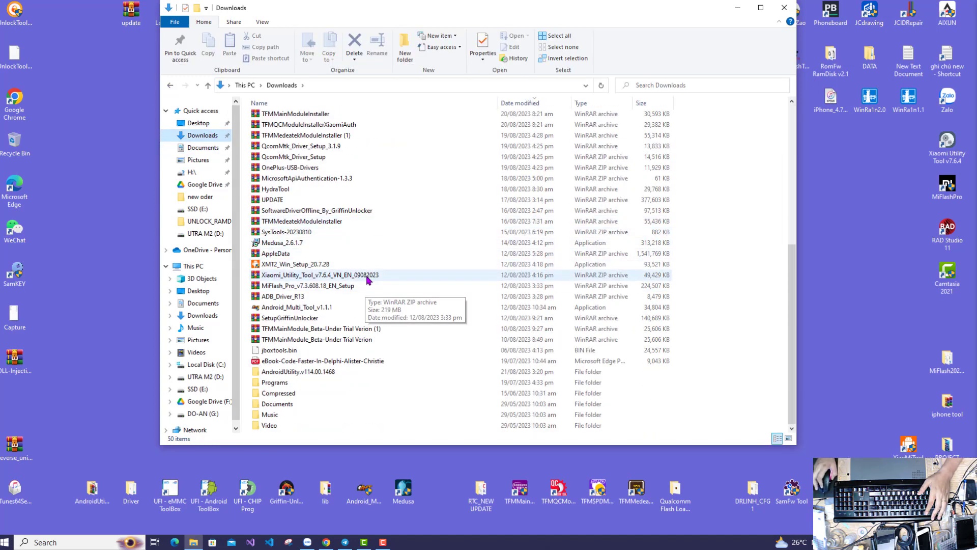
pyautogui.scroll(4, 370, 267)
pyautogui.scroll(4, 371, 265)
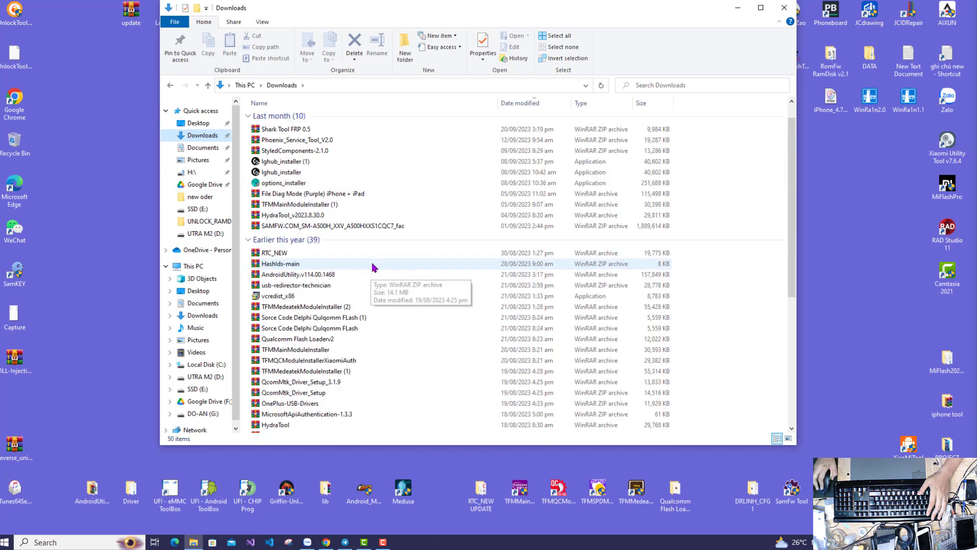
pyautogui.scroll(-3, 379, 263)
pyautogui.scroll(-4, 381, 261)
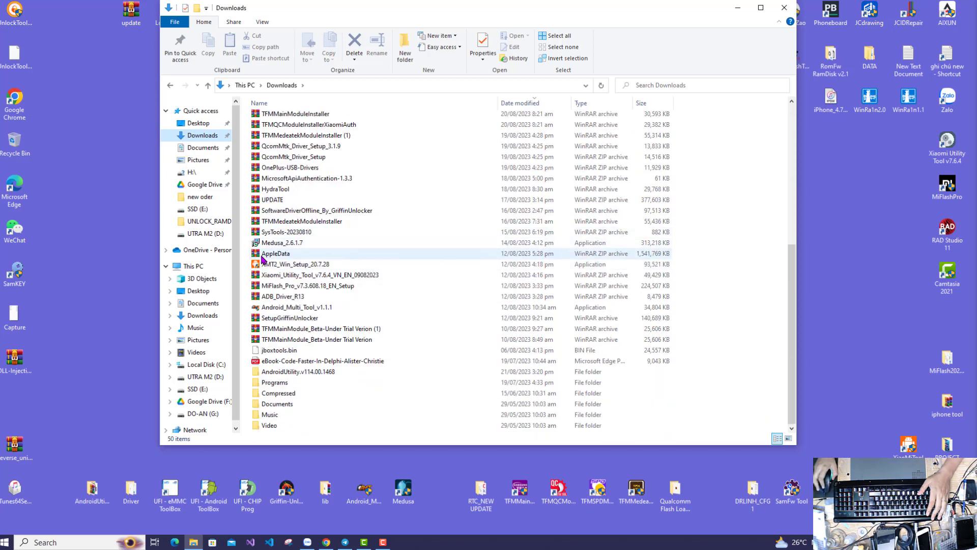
# Step: Open the hydra dongle folder under box phan mem on drive D and examine its Hydra Tool archives
pyautogui.click(204, 377)
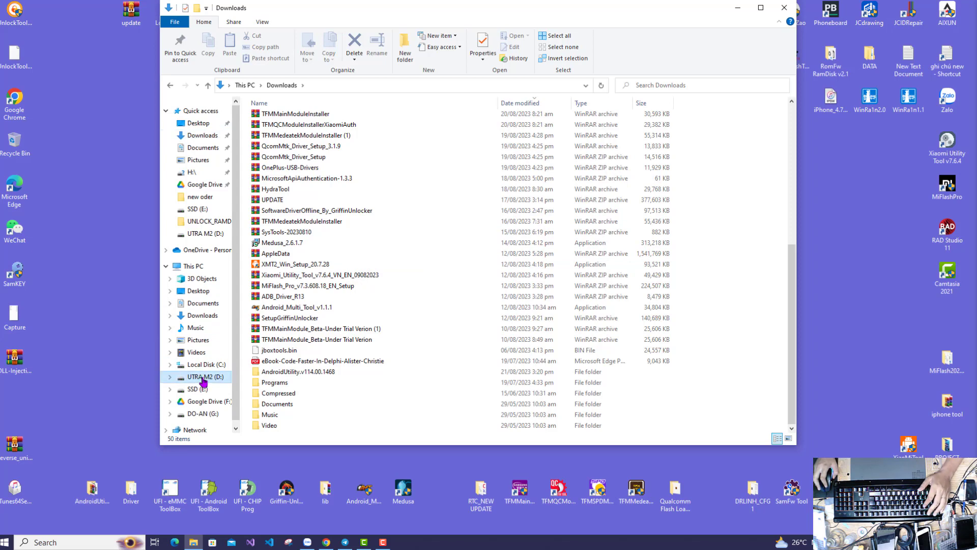
pyautogui.doubleClick(281, 158)
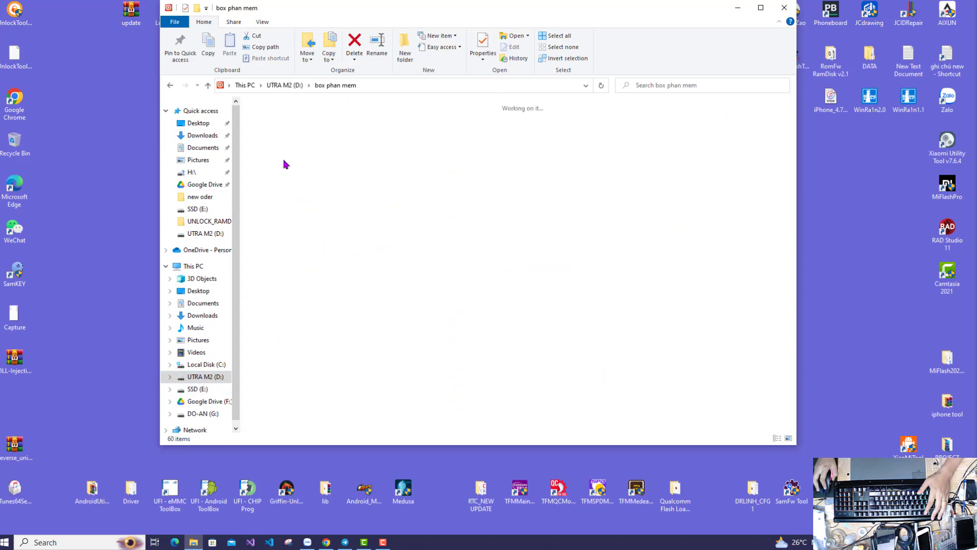
pyautogui.press('h')
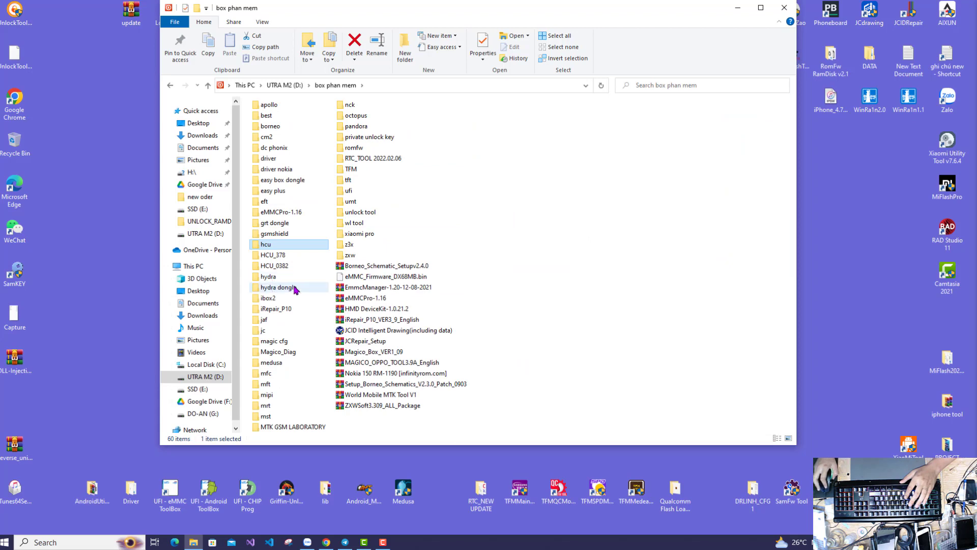
pyautogui.doubleClick(277, 287)
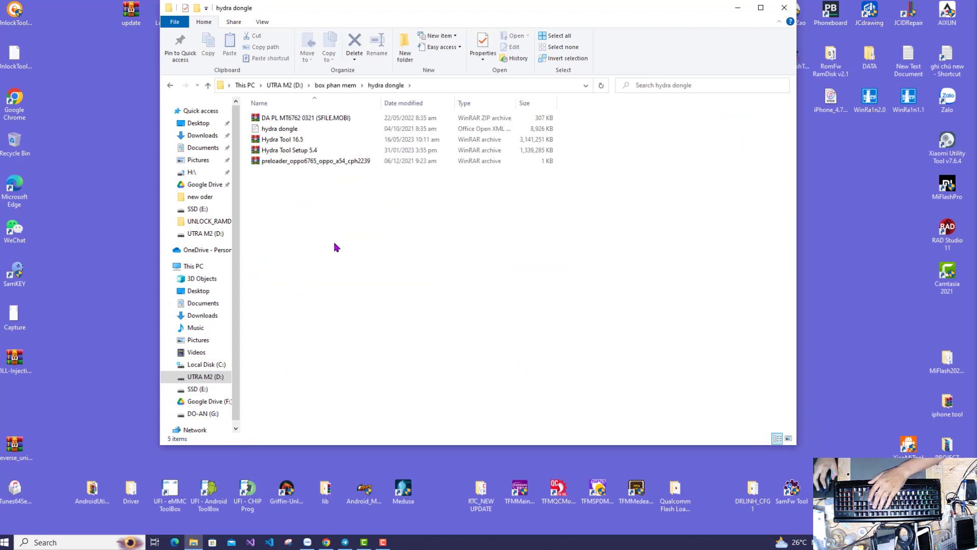
pyautogui.moveTo(380, 205); pyautogui.dragTo(288, 144)
pyautogui.click(371, 213)
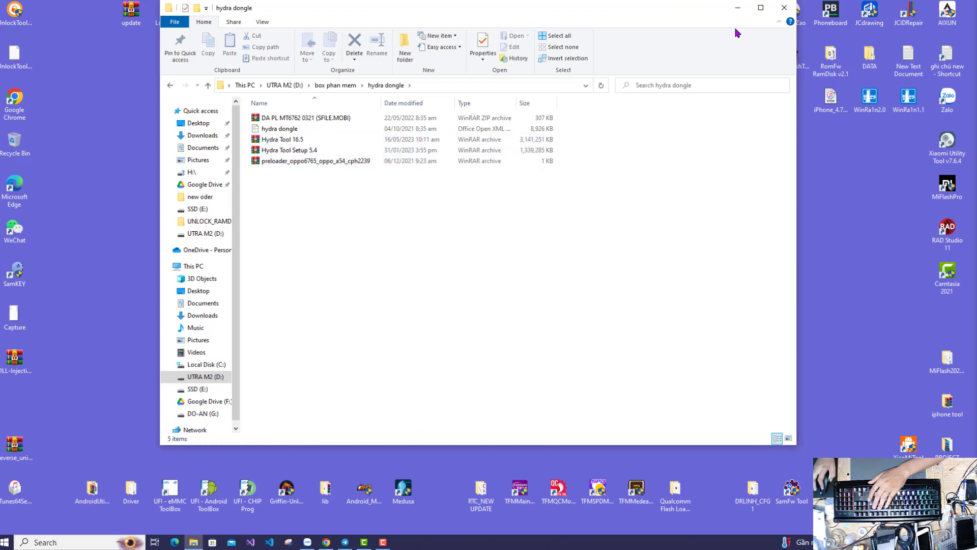
# Step: Return to the Hydra Tool download page in Chrome and try to download the setup through Direct Link
pyautogui.click(737, 7)
pyautogui.click(326, 542)
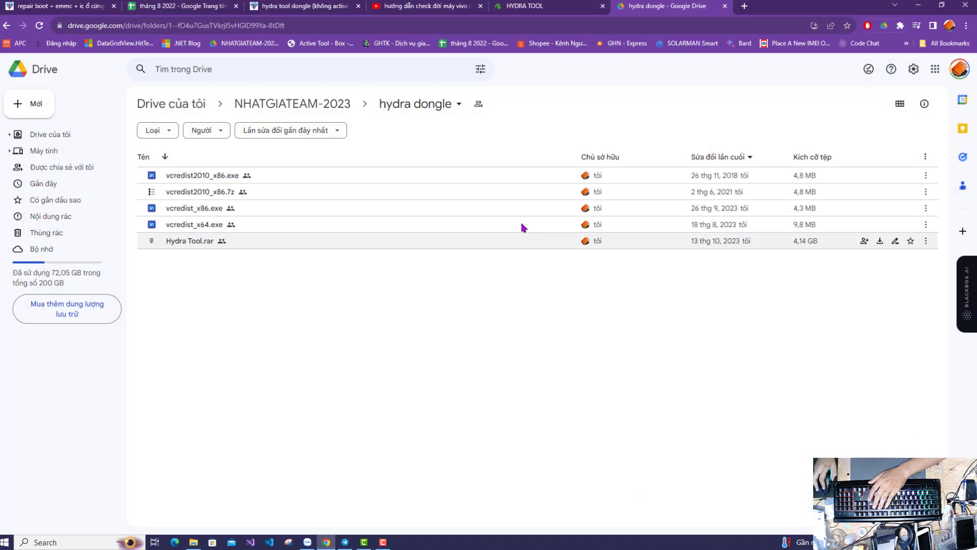
pyautogui.click(547, 6)
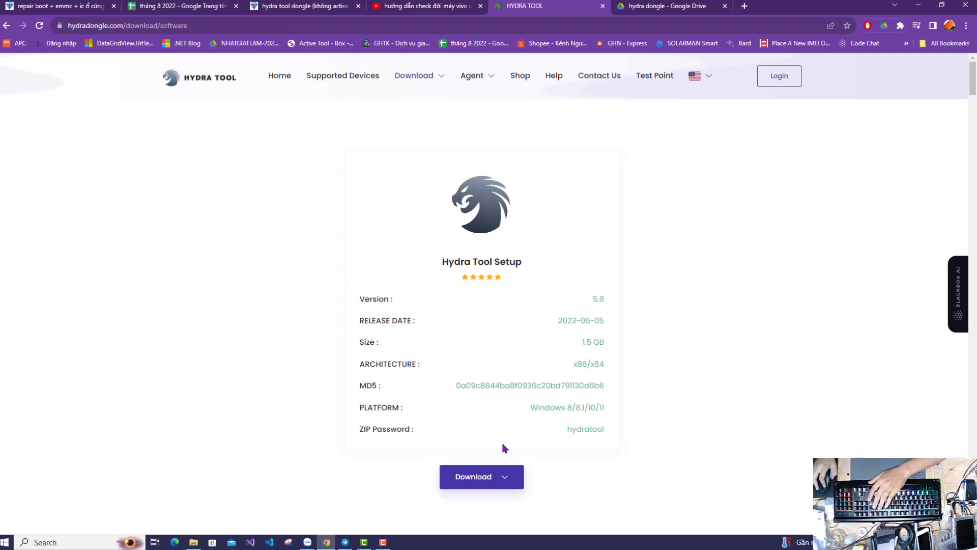
pyautogui.click(476, 476)
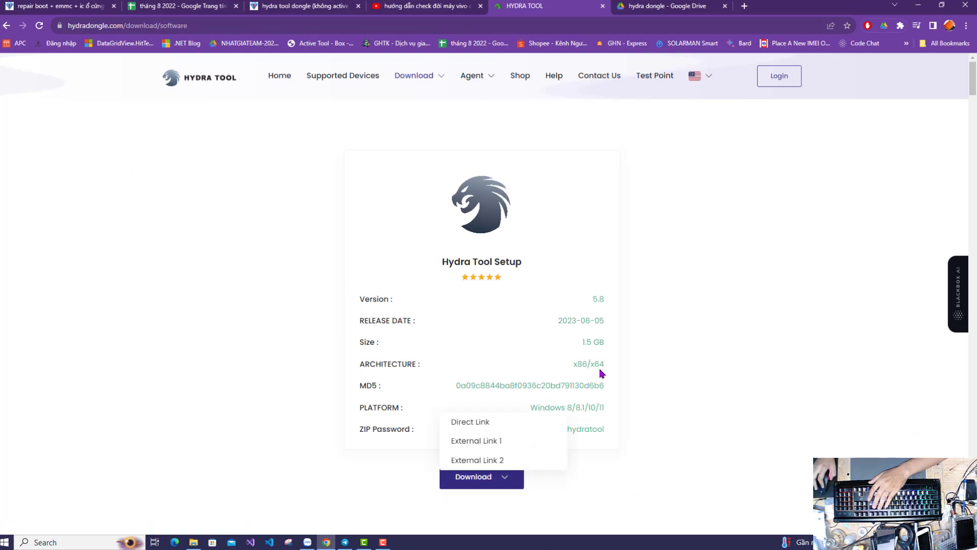
pyautogui.click(482, 422)
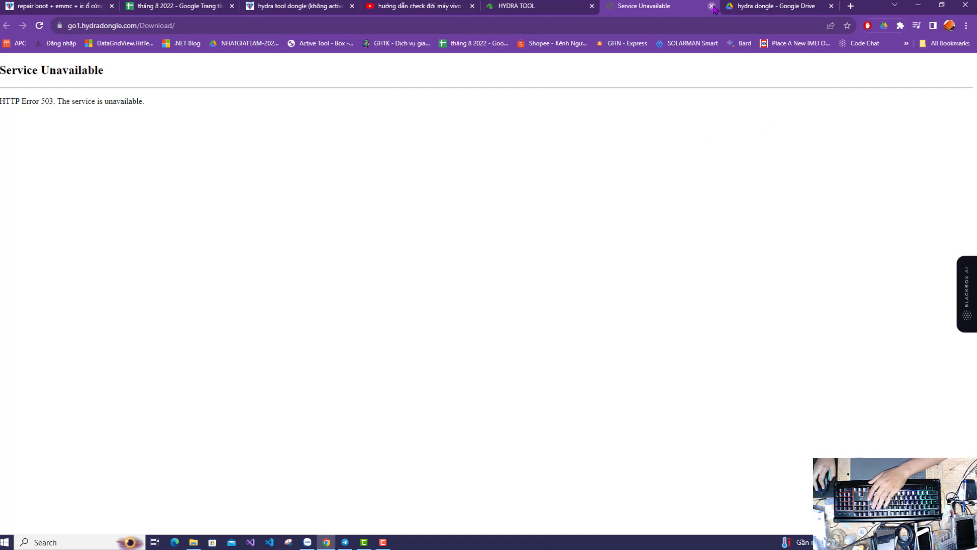
pyautogui.click(712, 7)
# Step: Download Hydra Tool Setup V5.8.rar through External Link 1 with the download manager
pyautogui.click(477, 476)
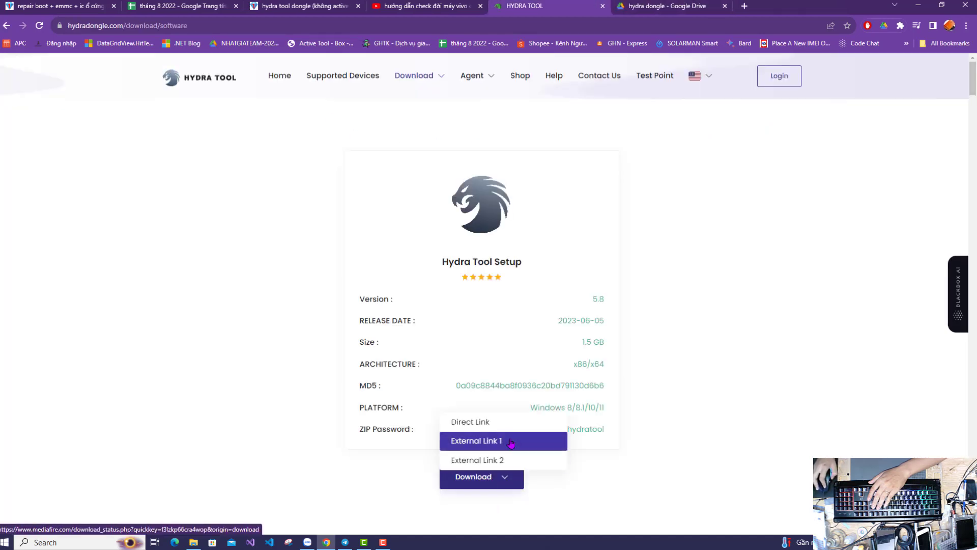
pyautogui.click(510, 442)
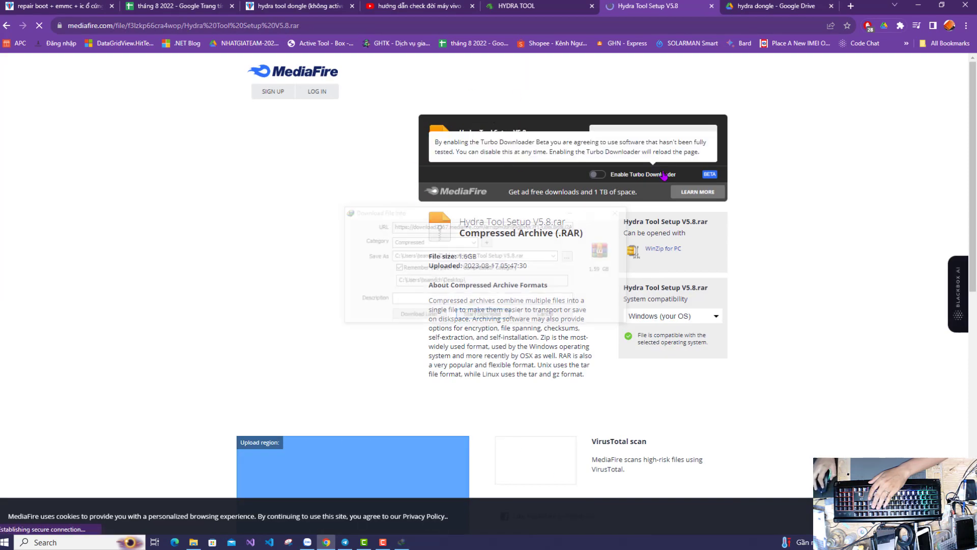
pyautogui.click(484, 314)
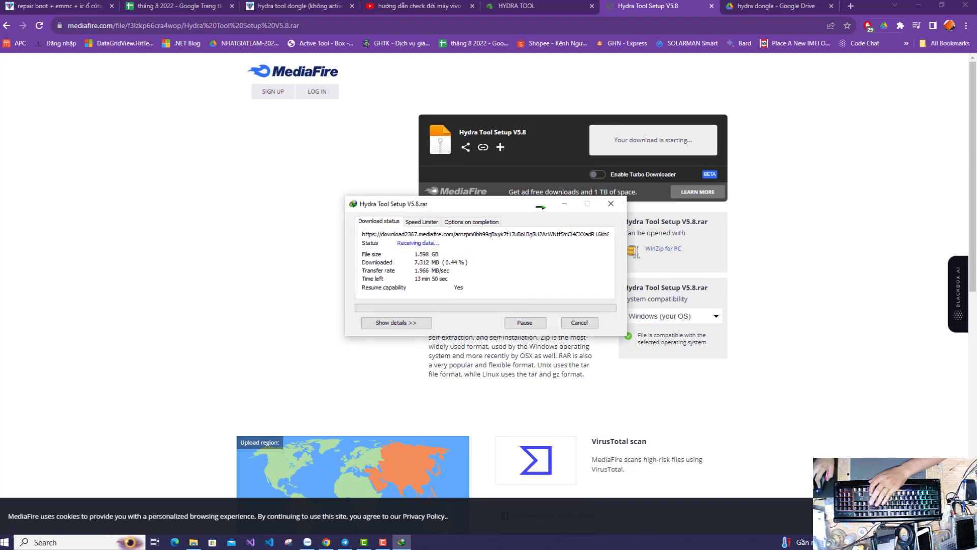
# Step: From the desktop, open the downloaded Hydra Tool Setup V5.8 archive and launch Hydra Tool Setup V5.8.exe inside it
pyautogui.press('super+d')
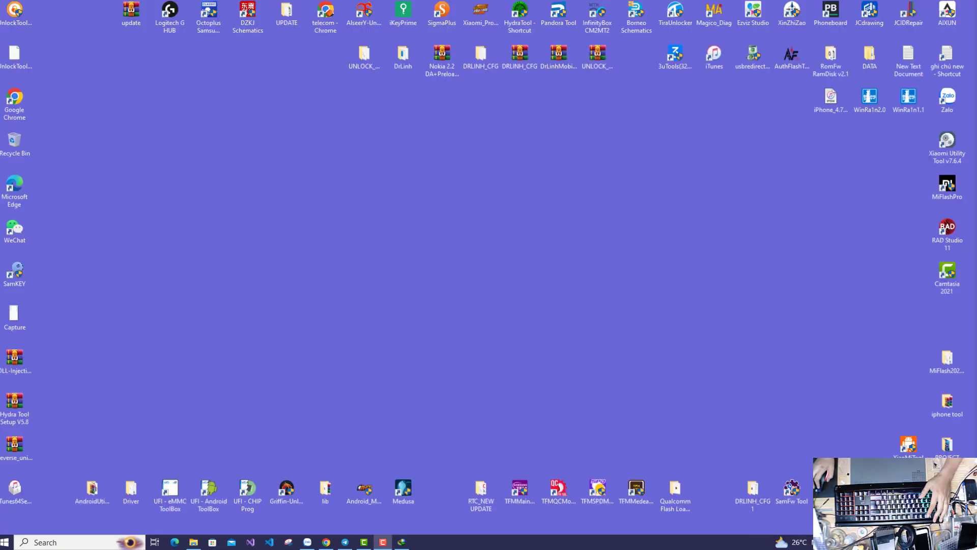
pyautogui.rightClick(643, 170)
pyautogui.click(688, 199)
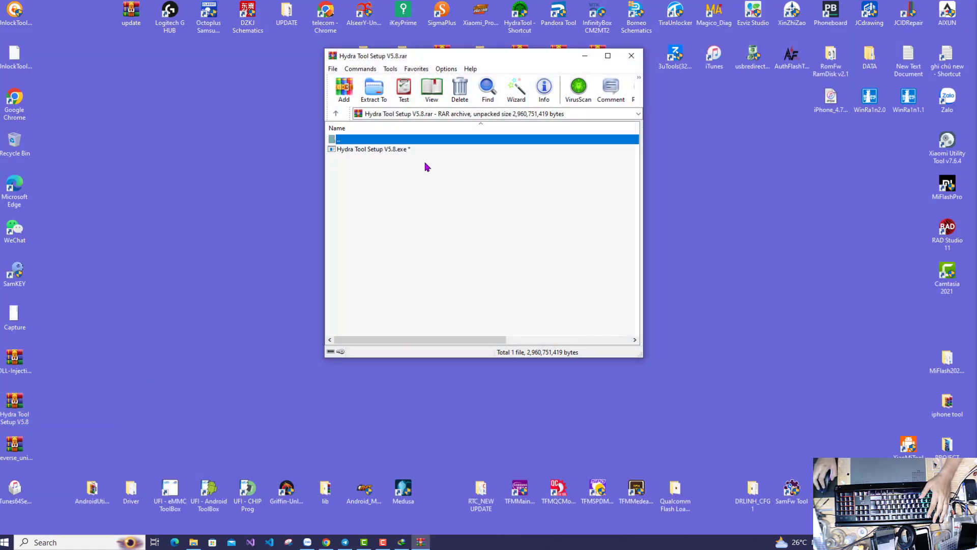
pyautogui.doubleClick(377, 151)
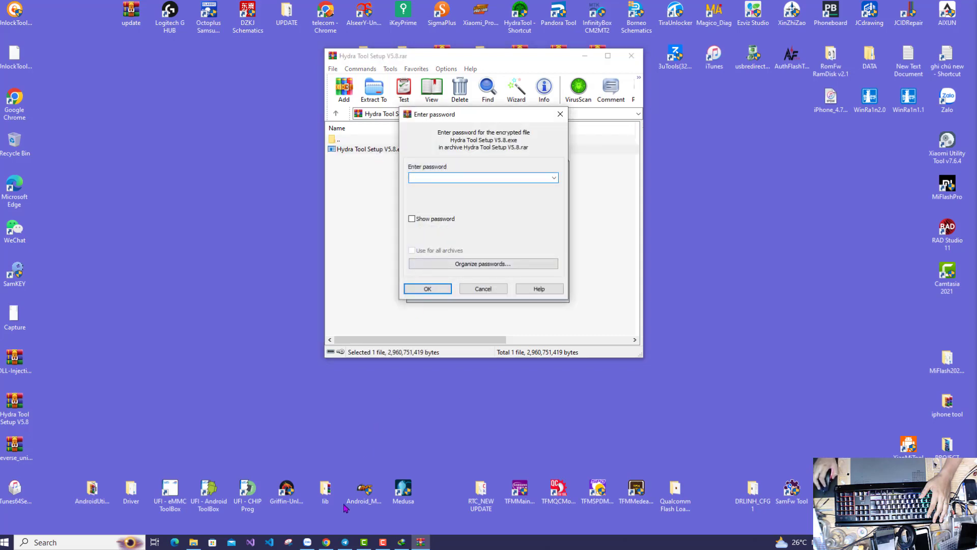
# Step: Copy the ZIP password from the Hydra Tool download page and enter it in the archive's password field to run the setup
pyautogui.click(326, 542)
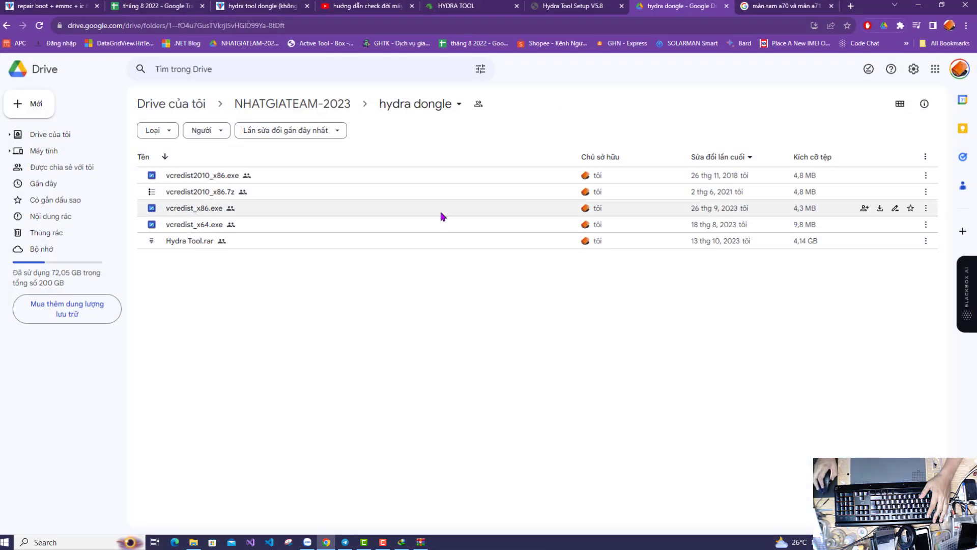
pyautogui.click(484, 4)
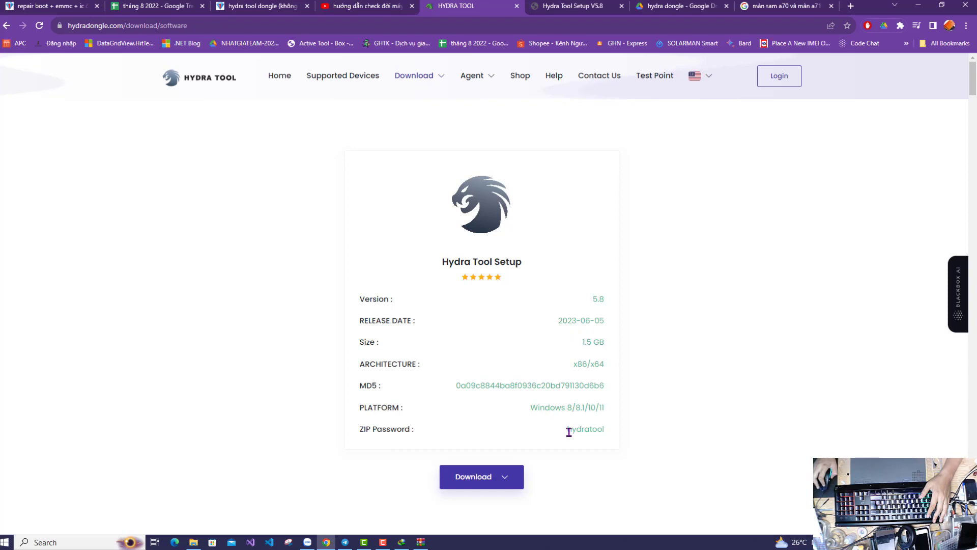
pyautogui.moveTo(588, 433); pyautogui.dragTo(619, 436)
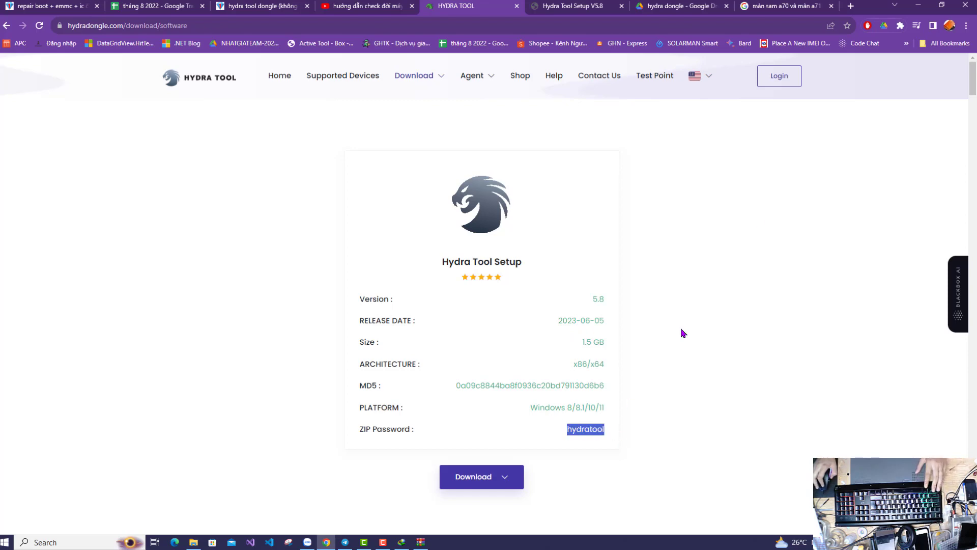
pyautogui.click(918, 5)
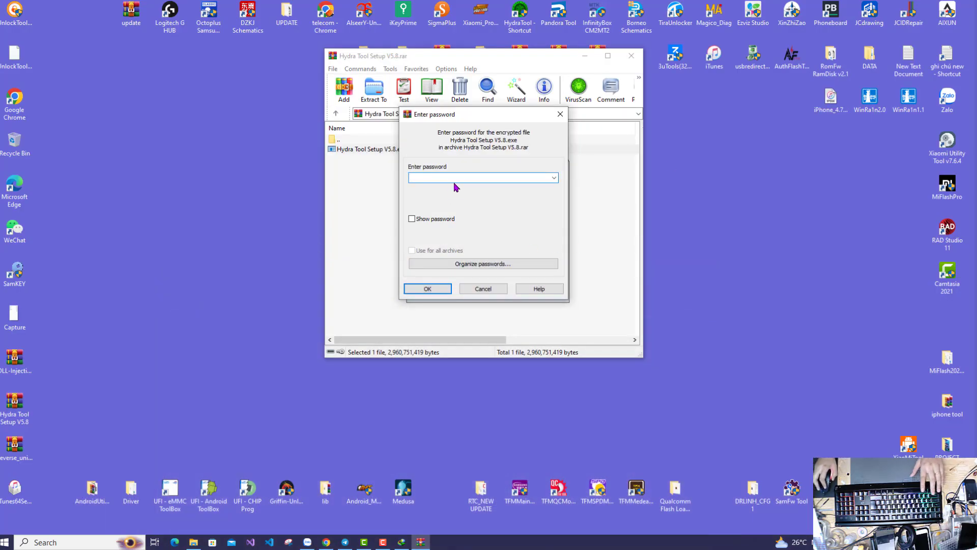
pyautogui.hotkey('ctrl', 'v')
pyautogui.click(427, 288)
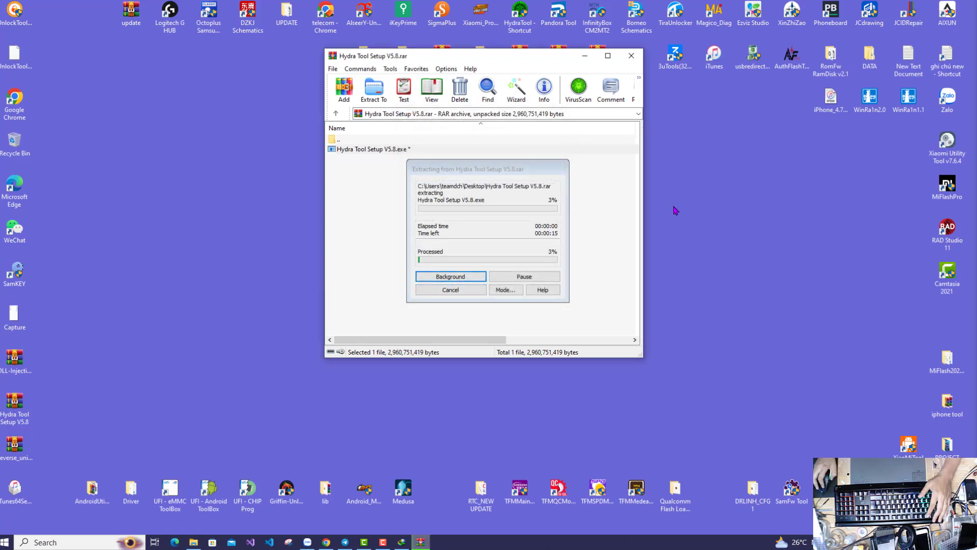
pyautogui.rightClick(695, 190)
pyautogui.click(737, 222)
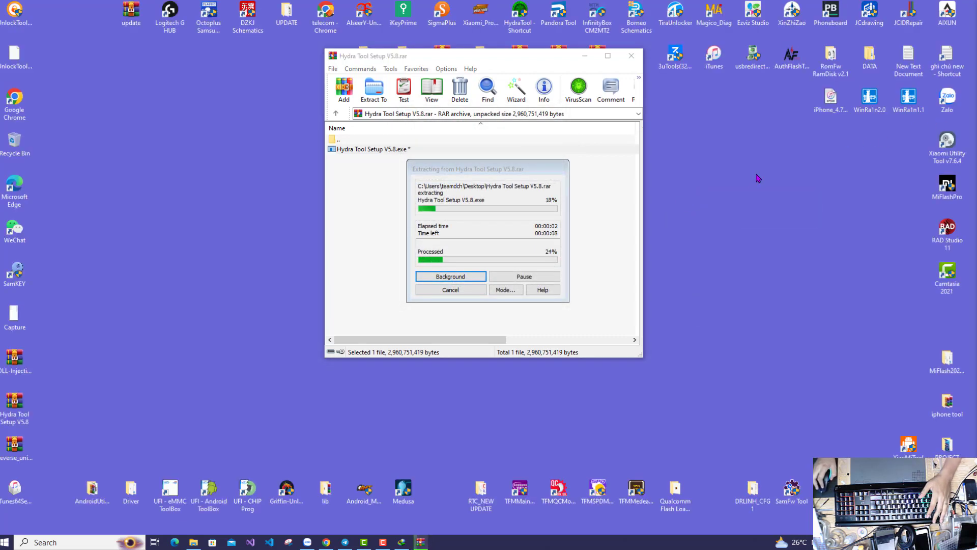
pyautogui.rightClick(744, 177)
pyautogui.click(783, 205)
pyautogui.rightClick(762, 200)
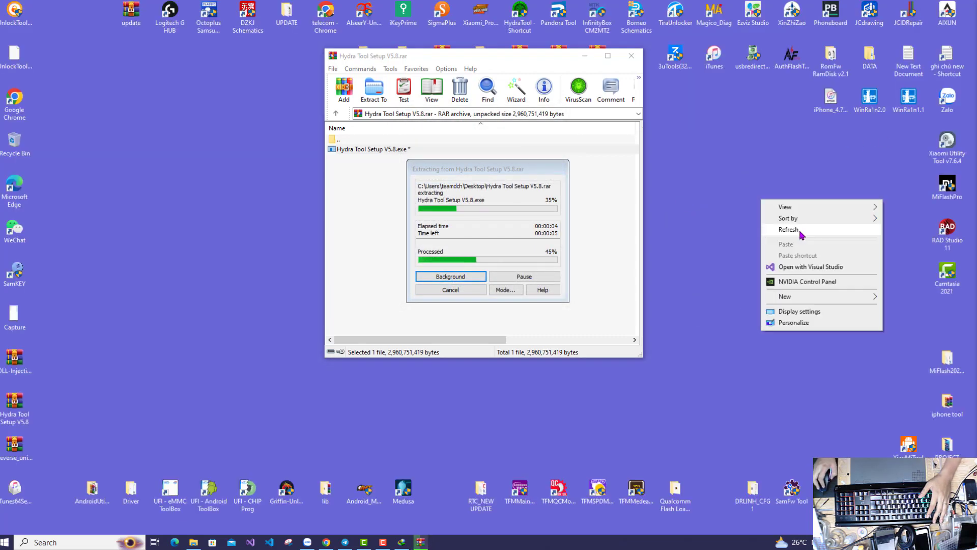
pyautogui.click(799, 230)
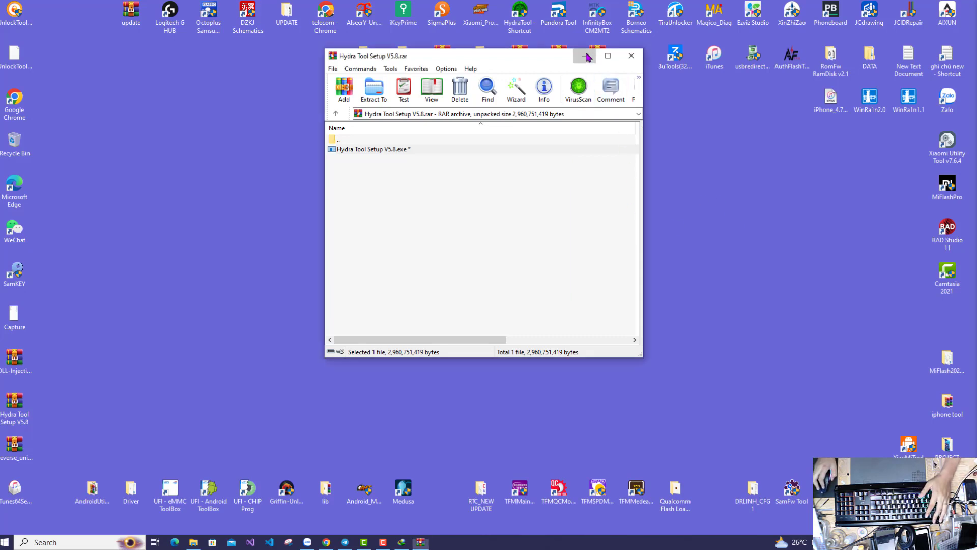
pyautogui.press('Escape')
pyautogui.rightClick(577, 158)
pyautogui.click(611, 188)
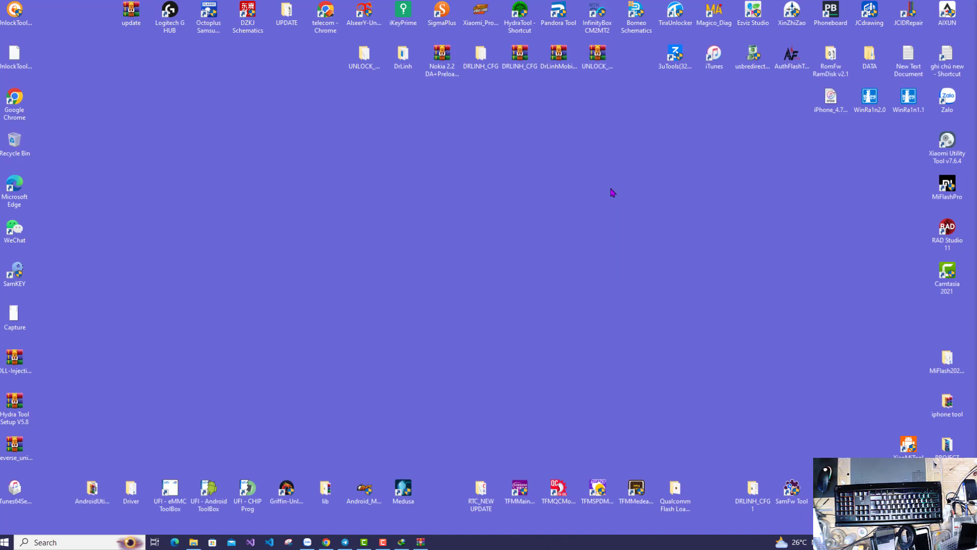
pyautogui.rightClick(452, 245)
pyautogui.click(505, 267)
pyautogui.rightClick(490, 254)
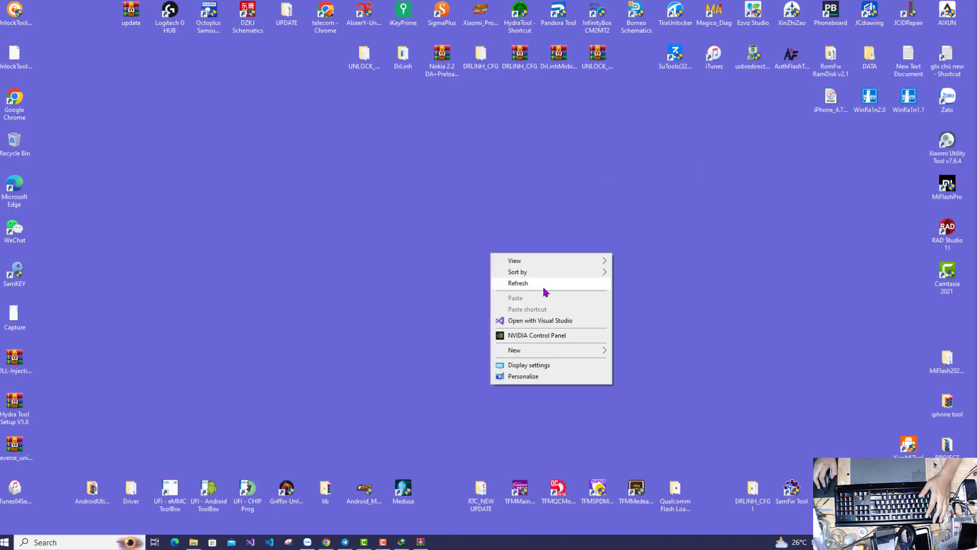
pyautogui.click(545, 285)
pyautogui.rightClick(516, 267)
pyautogui.click(564, 298)
pyautogui.rightClick(532, 277)
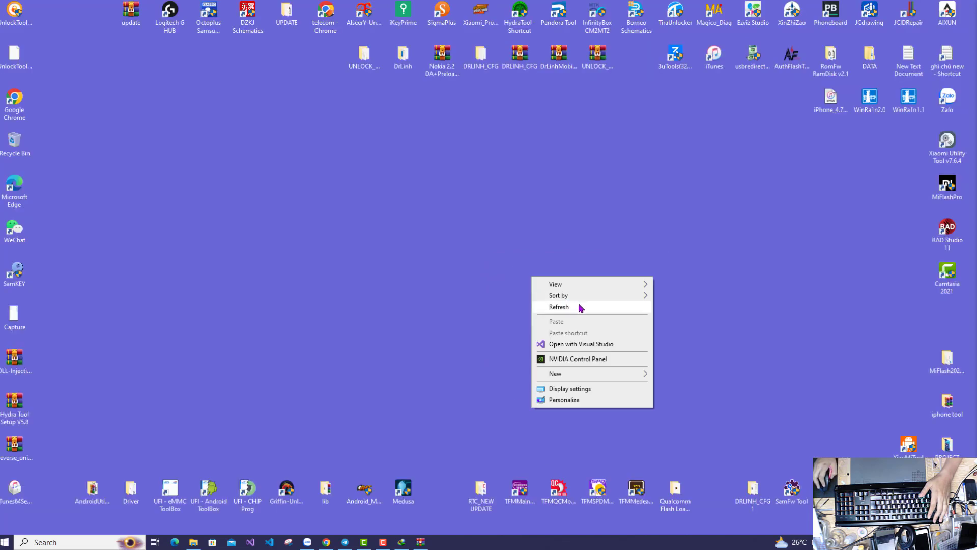
pyautogui.click(581, 307)
pyautogui.rightClick(553, 289)
pyautogui.click(600, 318)
pyautogui.rightClick(549, 268)
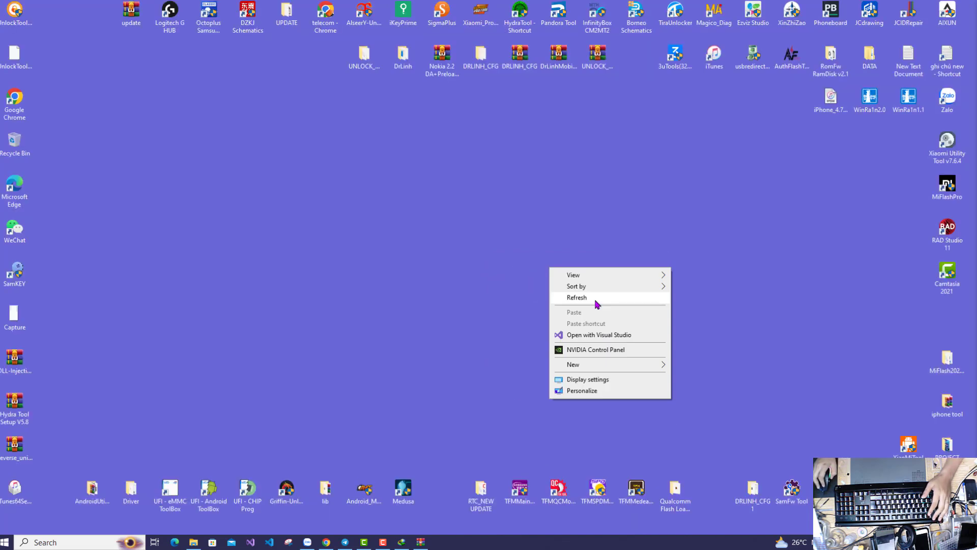
pyautogui.click(596, 301)
pyautogui.rightClick(592, 285)
pyautogui.click(638, 316)
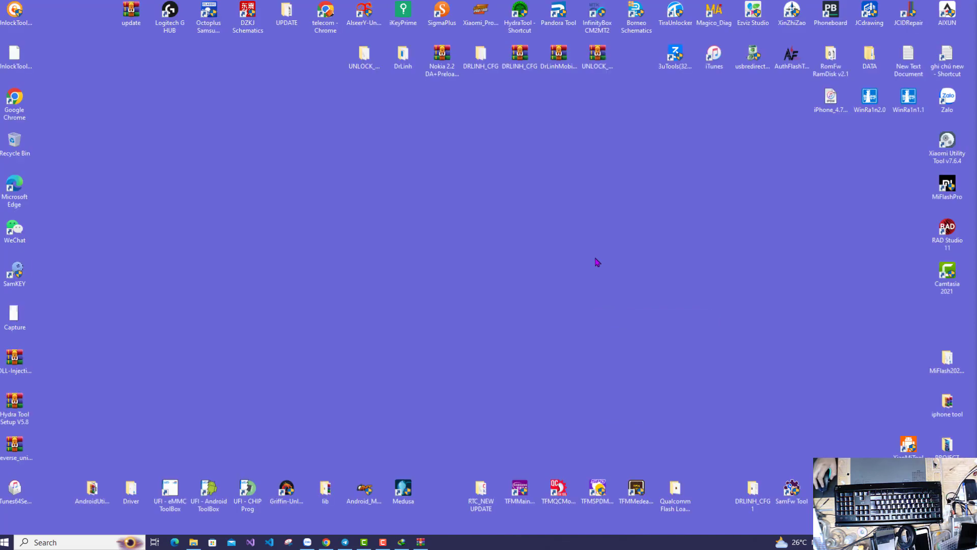
pyautogui.rightClick(595, 258)
pyautogui.click(618, 285)
pyautogui.rightClick(598, 276)
pyautogui.click(668, 305)
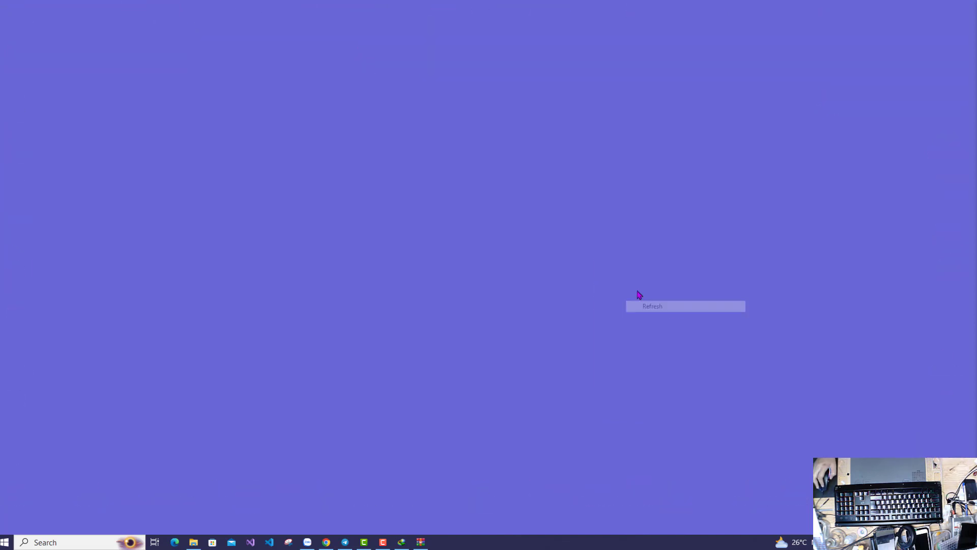
pyautogui.rightClick(638, 291)
pyautogui.click(681, 320)
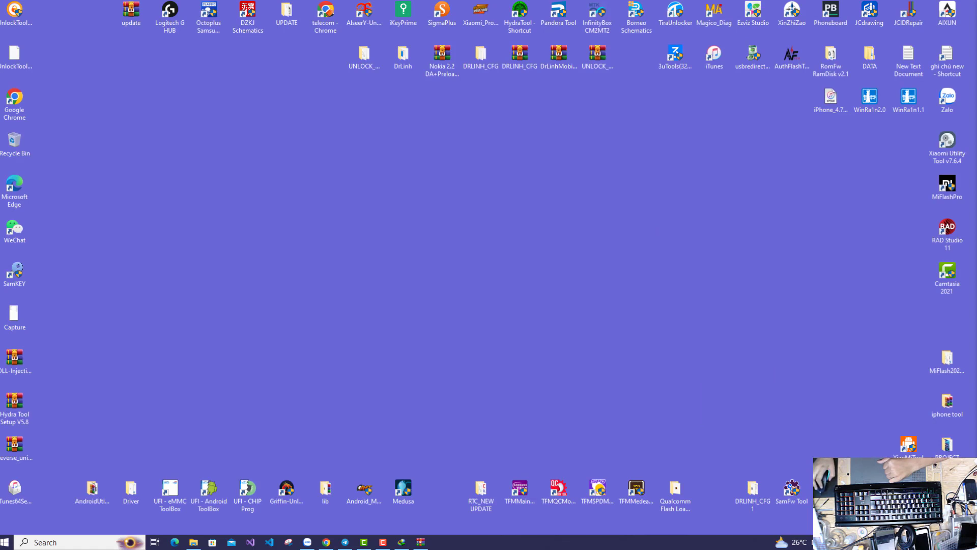
pyautogui.rightClick(759, 335)
pyautogui.click(792, 358)
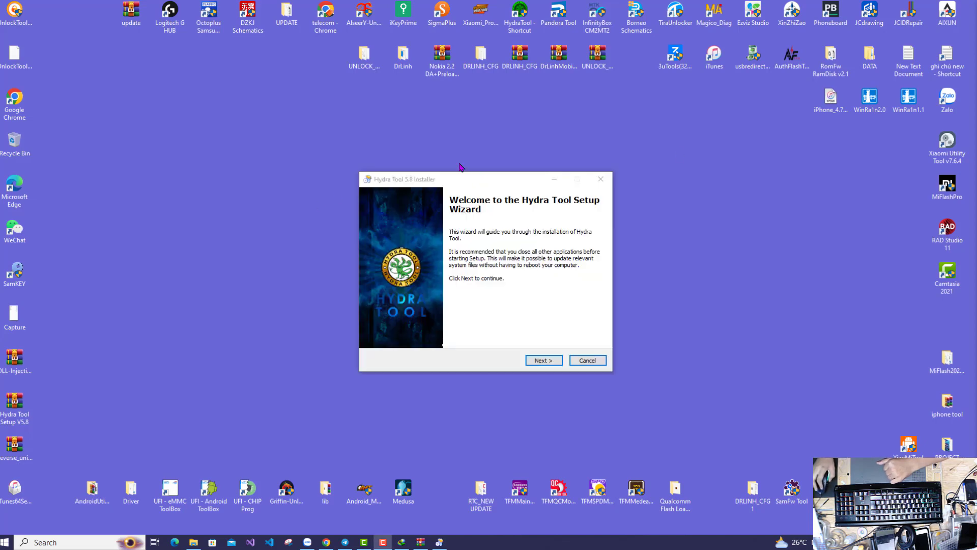
# Step: Start the Hydra Tool 5.8 installation with the default destination folder and a desktop icon
pyautogui.moveTo(489, 181); pyautogui.dragTo(444, 135)
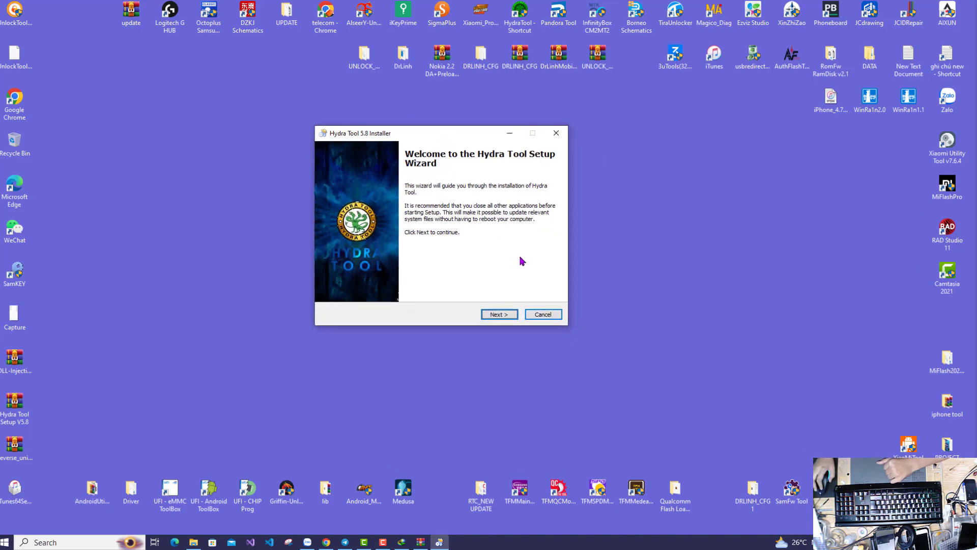
pyautogui.click(493, 314)
pyautogui.click(499, 315)
pyautogui.click(499, 314)
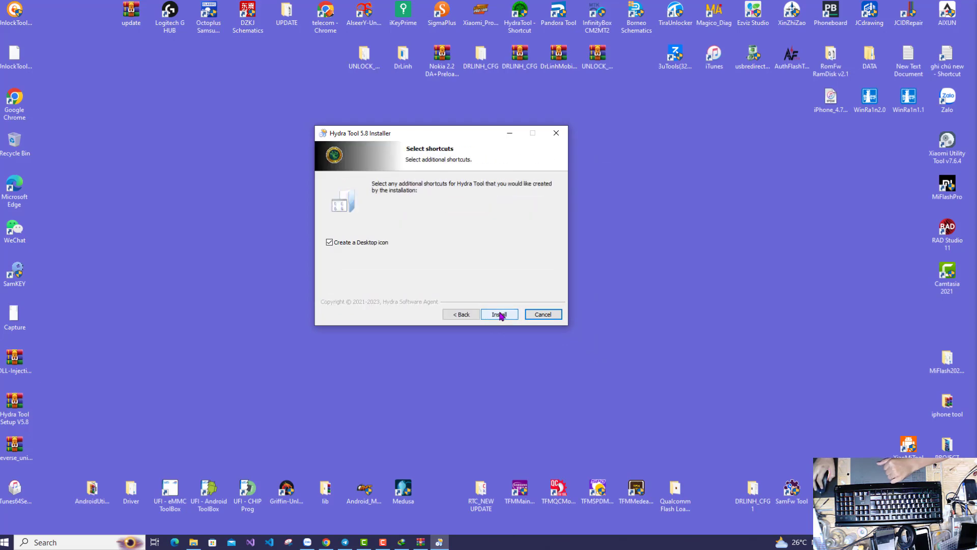
pyautogui.click(460, 314)
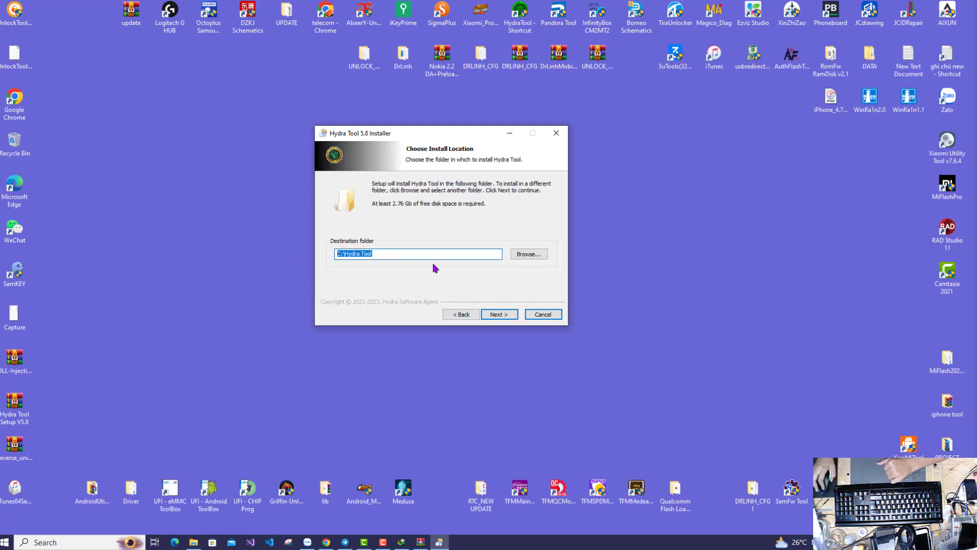
pyautogui.click(499, 314)
pyautogui.click(499, 314)
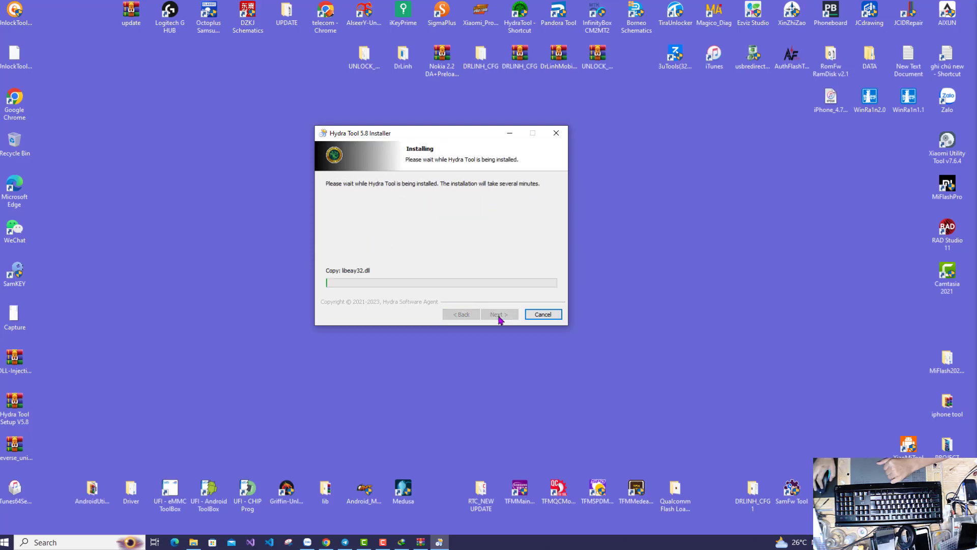
pyautogui.rightClick(696, 269)
pyautogui.click(723, 299)
pyautogui.rightClick(722, 292)
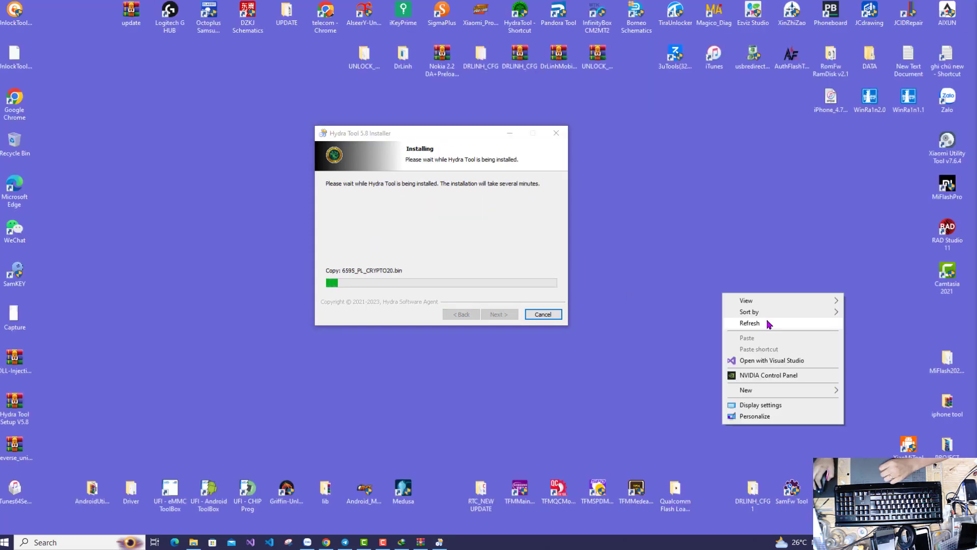
pyautogui.click(769, 322)
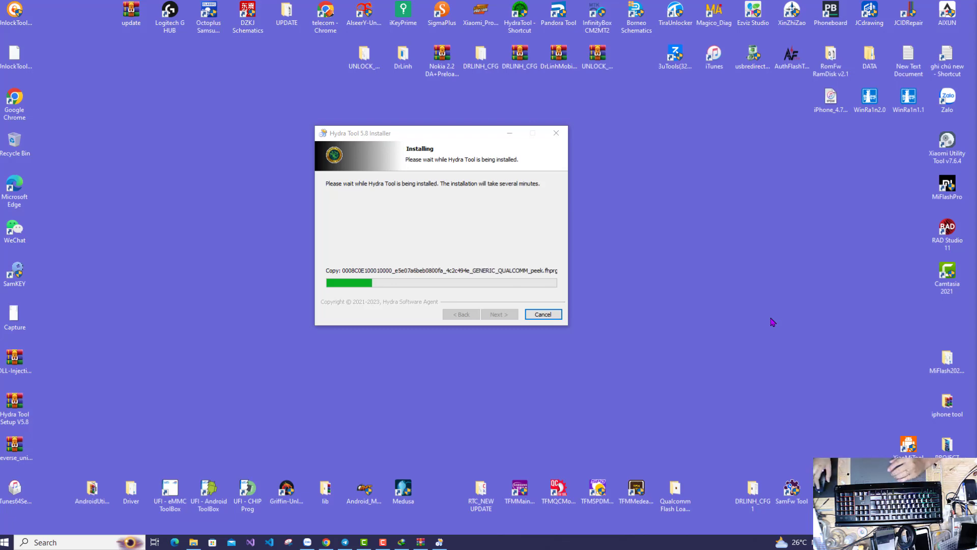
# Step: Open the hydra dongle folder under My Drive, NHATGIATEAM-2023 on Google Drive (F:) and place the installer window beside its Hydra Tool archive
pyautogui.click(193, 542)
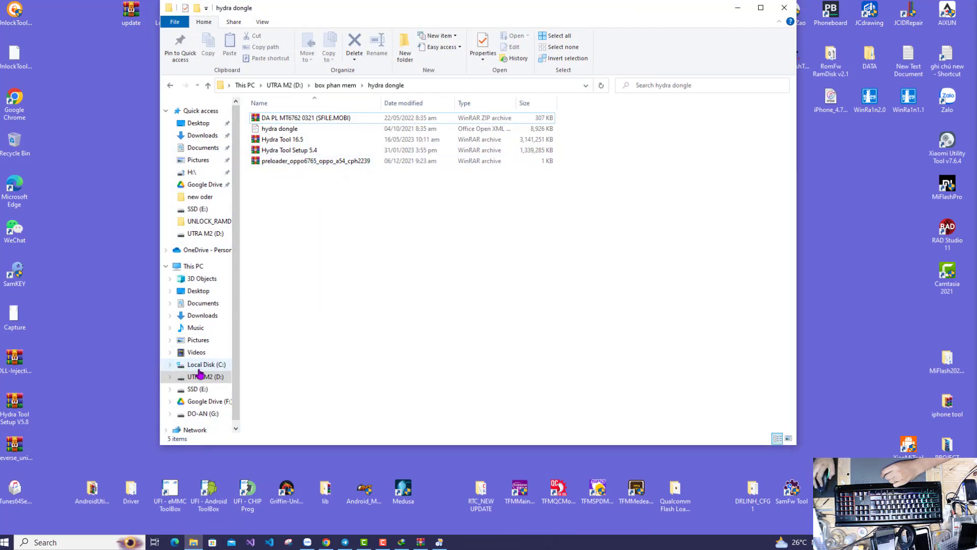
pyautogui.click(202, 402)
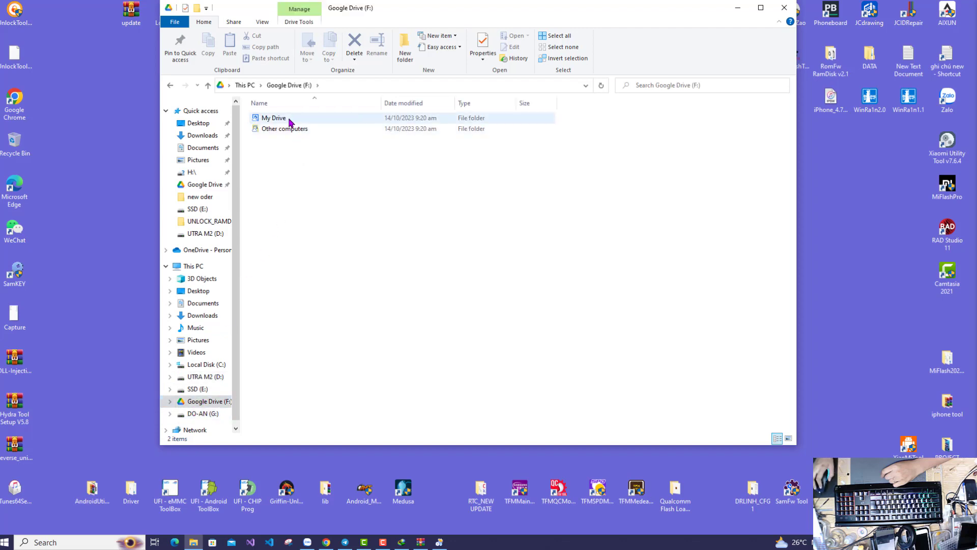
pyautogui.doubleClick(284, 119)
pyautogui.click(307, 162)
pyautogui.doubleClick(307, 162)
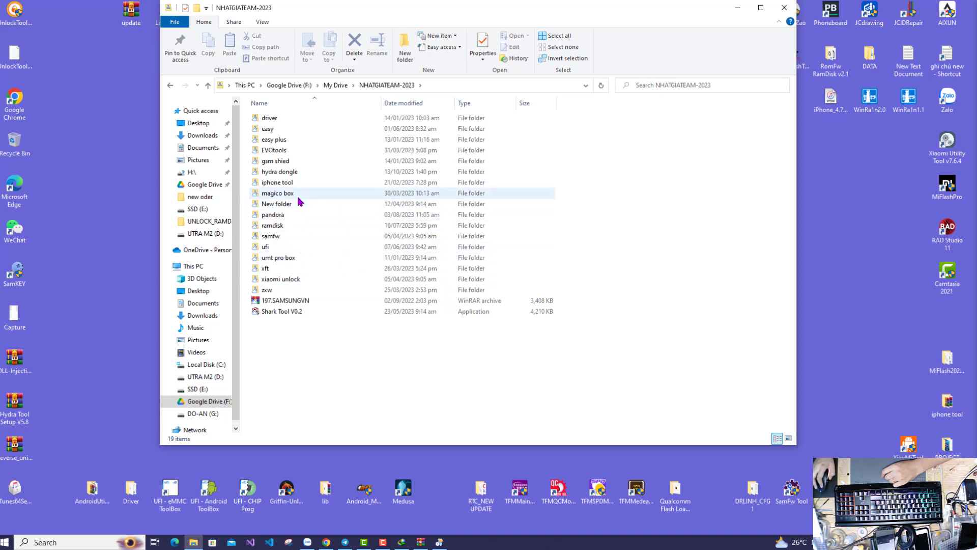
pyautogui.doubleClick(301, 172)
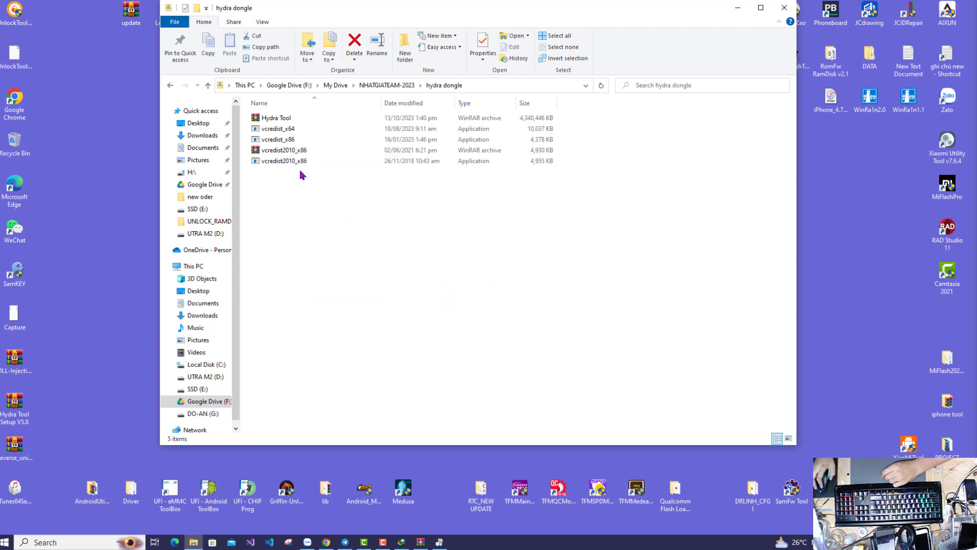
pyautogui.click(287, 150)
pyautogui.click(291, 119)
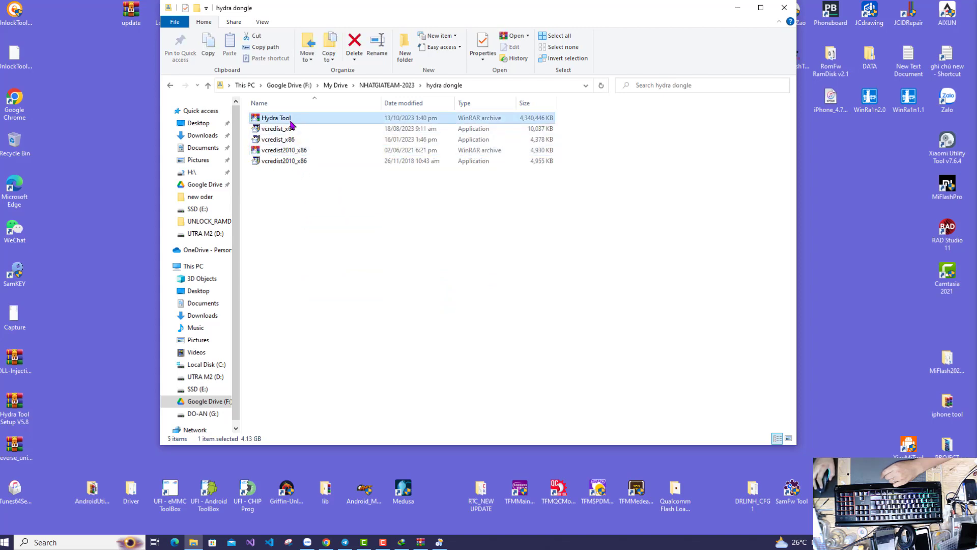
pyautogui.click(438, 540)
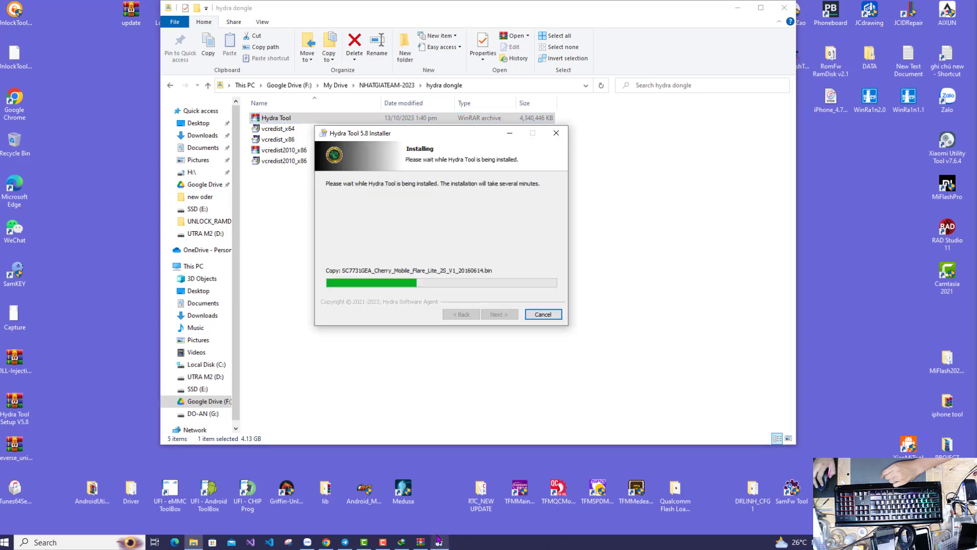
pyautogui.moveTo(455, 140); pyautogui.dragTo(636, 81)
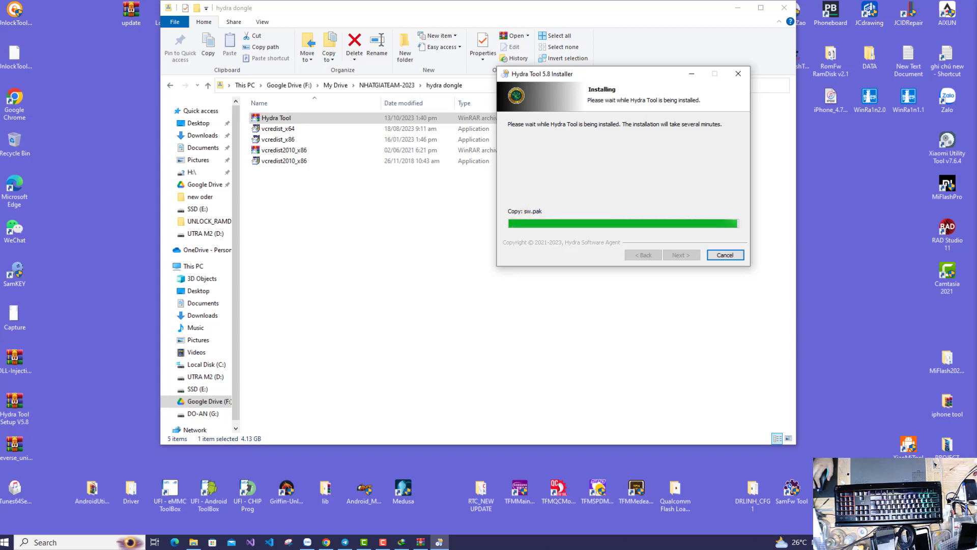
pyautogui.rightClick(847, 192)
pyautogui.click(860, 218)
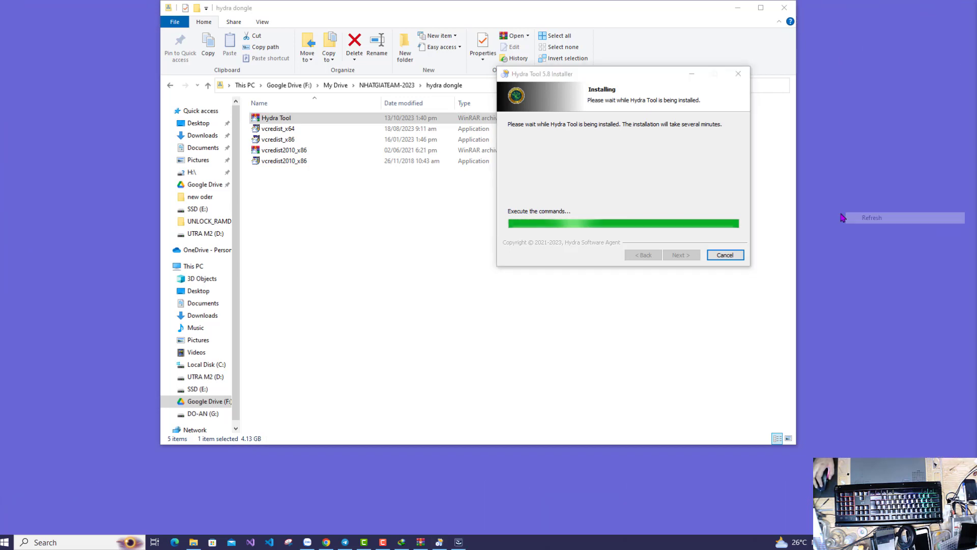
pyautogui.rightClick(842, 214)
pyautogui.click(859, 239)
pyautogui.rightClick(861, 232)
pyautogui.click(868, 257)
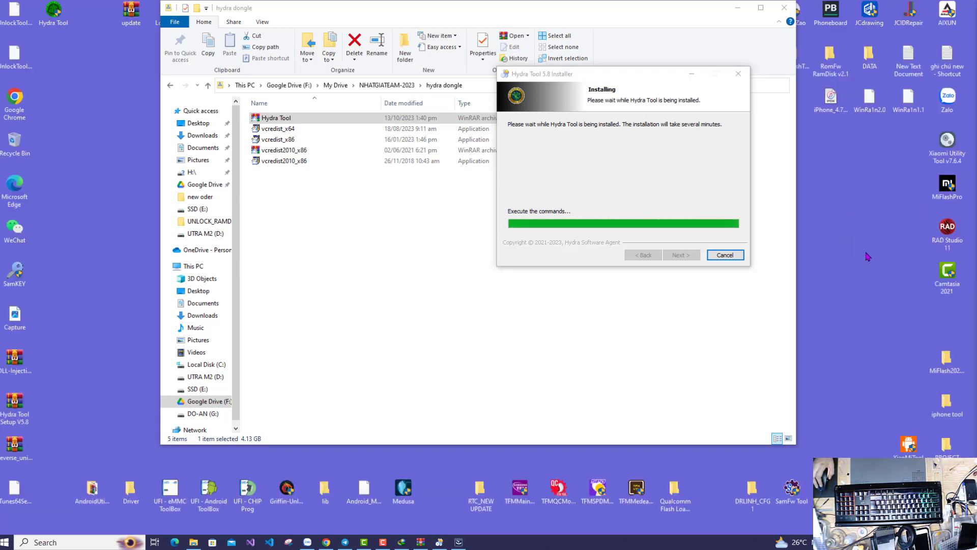
pyautogui.rightClick(867, 252)
pyautogui.click(874, 279)
pyautogui.rightClick(873, 275)
pyautogui.click(872, 302)
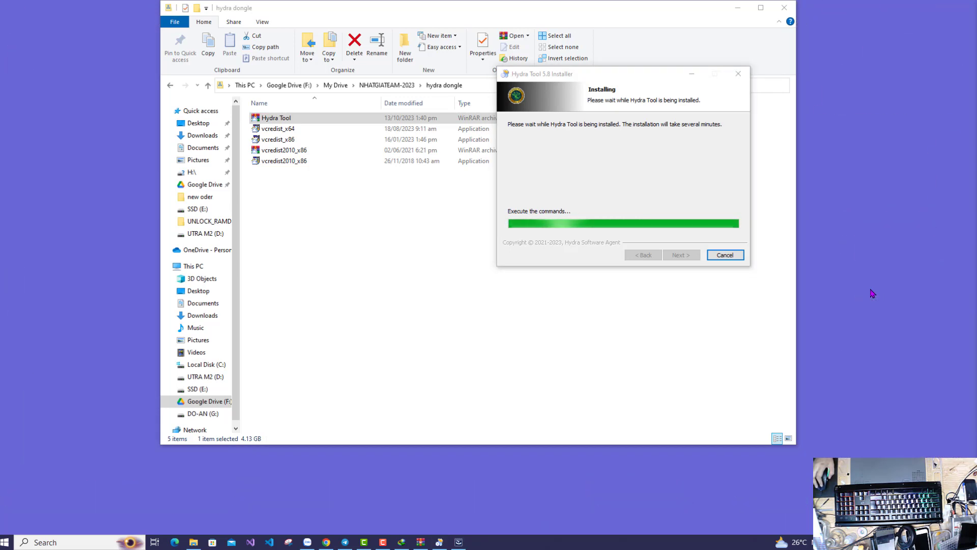
pyautogui.rightClick(827, 263)
pyautogui.click(855, 294)
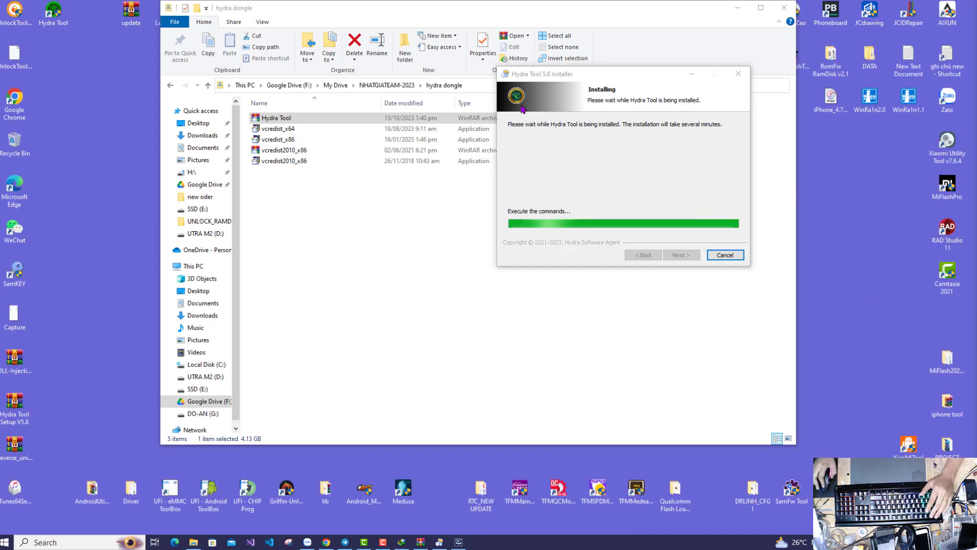
pyautogui.moveTo(627, 77); pyautogui.dragTo(664, 68)
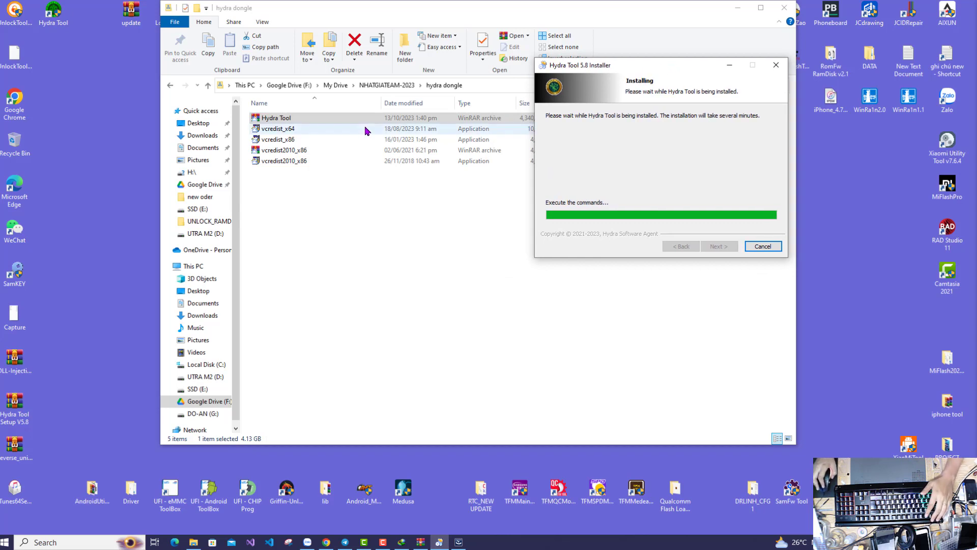
pyautogui.click(286, 120)
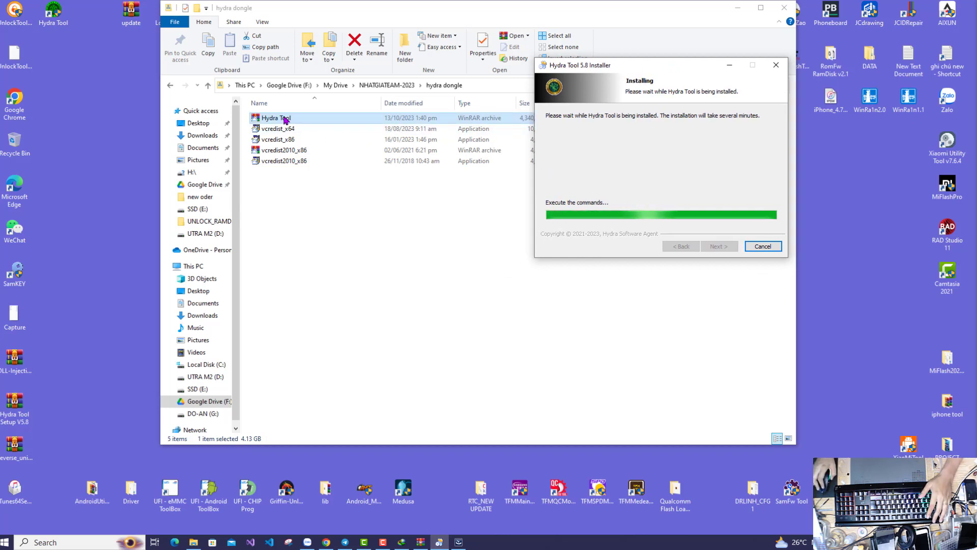
pyautogui.rightClick(285, 120)
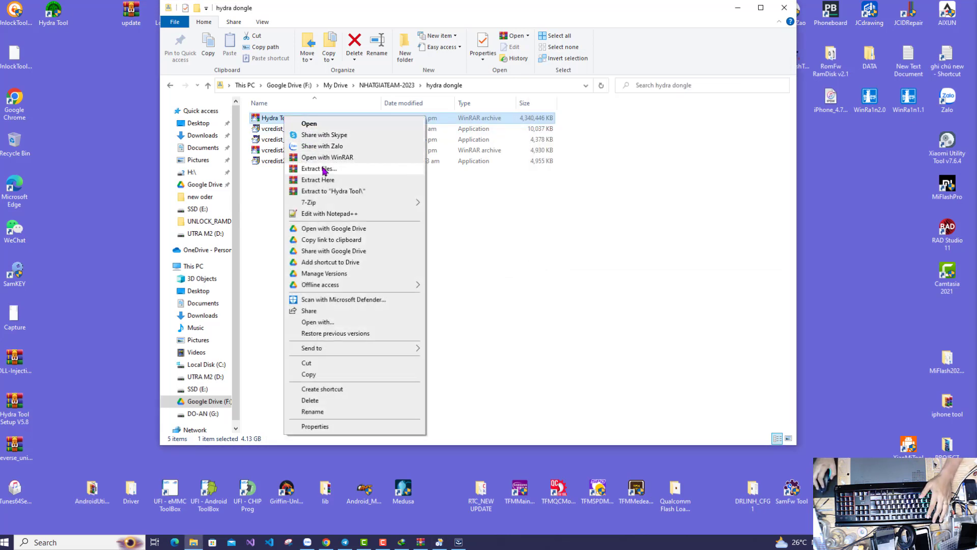
pyautogui.click(479, 431)
# Step: Install the Alcor Micro Smart Card Reader Driver through its InstallShield Wizard and finish the wizard
pyautogui.click(458, 543)
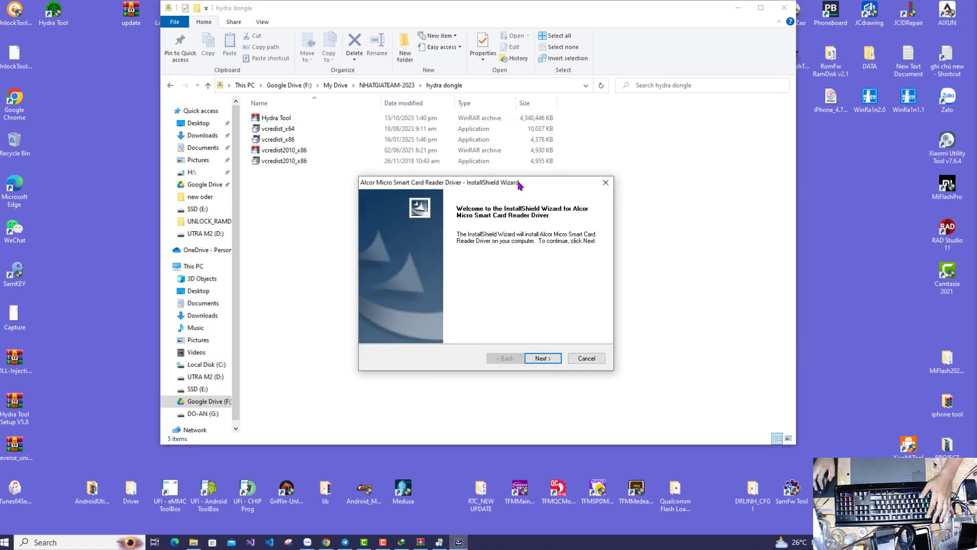
pyautogui.moveTo(519, 182); pyautogui.dragTo(494, 129)
pyautogui.click(530, 305)
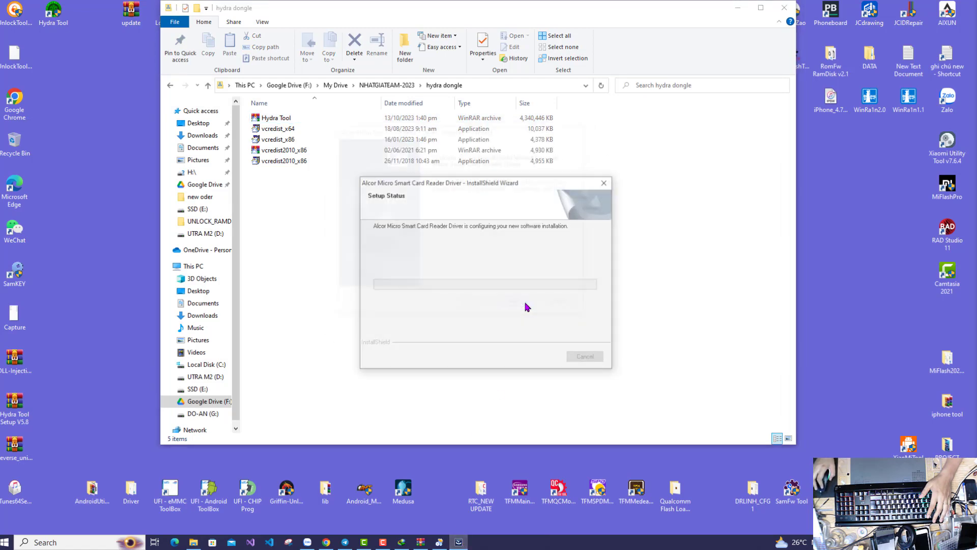
pyautogui.moveTo(503, 187); pyautogui.dragTo(496, 127)
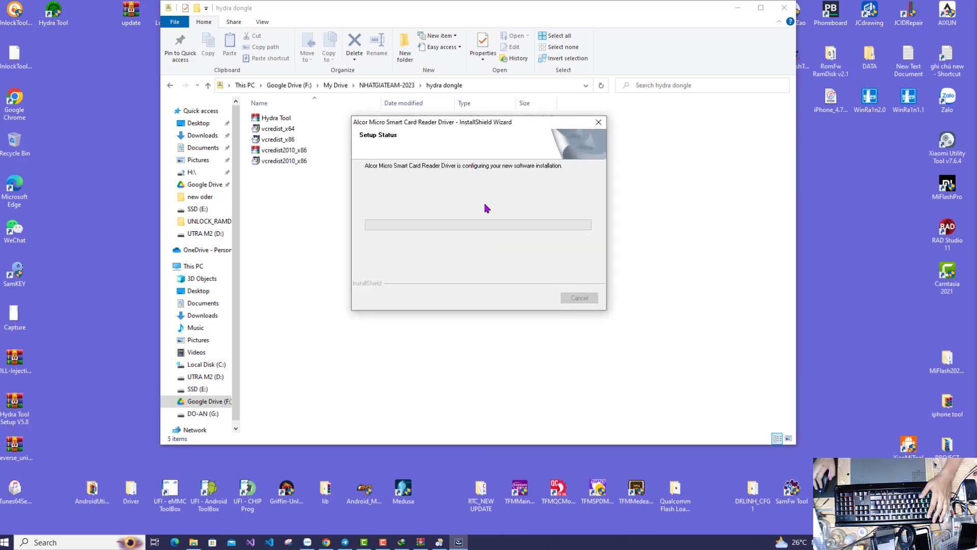
pyautogui.moveTo(481, 125); pyautogui.dragTo(500, 125)
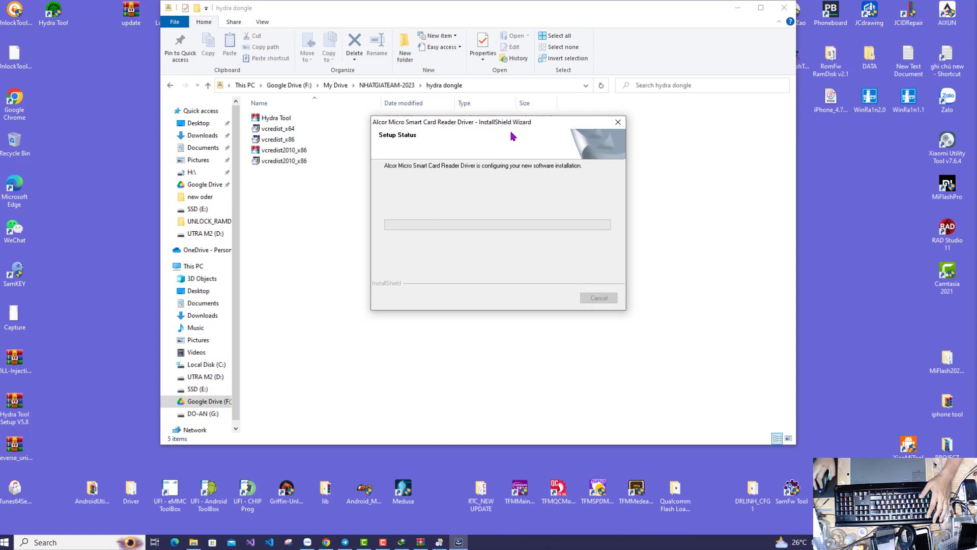
pyautogui.moveTo(499, 124); pyautogui.dragTo(486, 115)
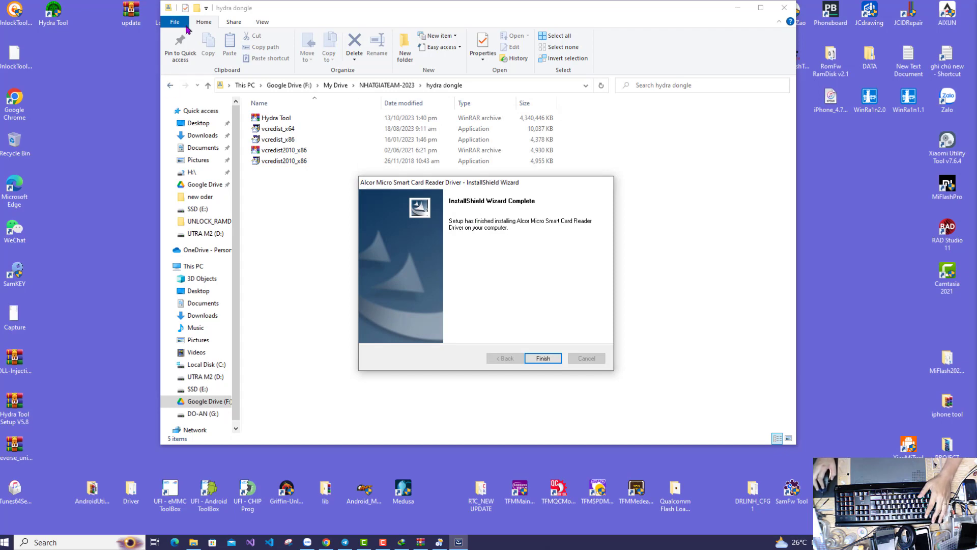
pyautogui.click(544, 360)
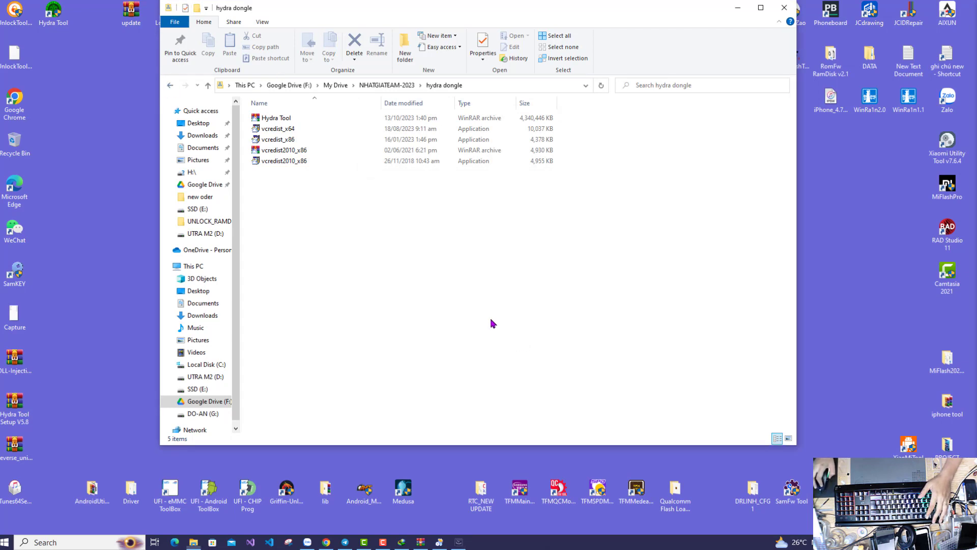
pyautogui.click(286, 162)
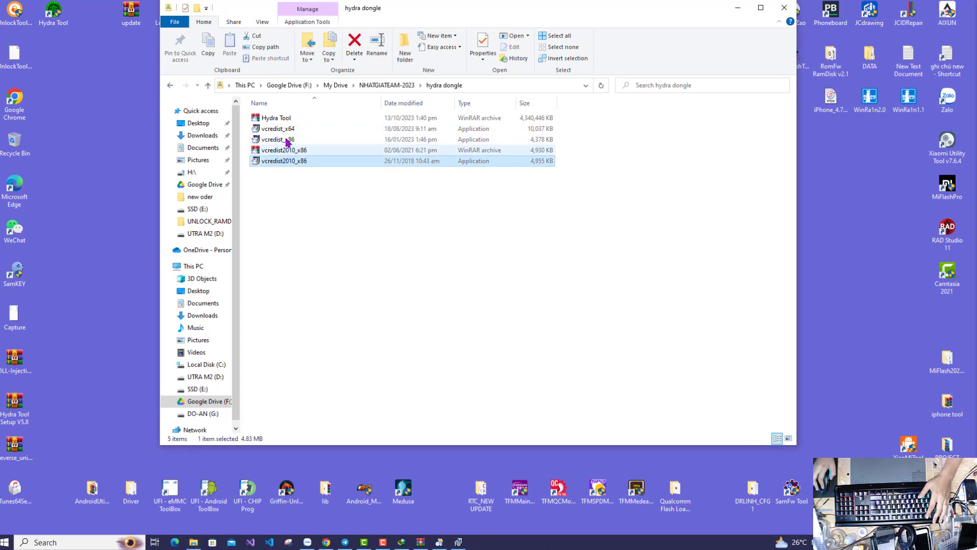
pyautogui.moveTo(346, 191); pyautogui.dragTo(286, 128)
pyautogui.click(278, 118)
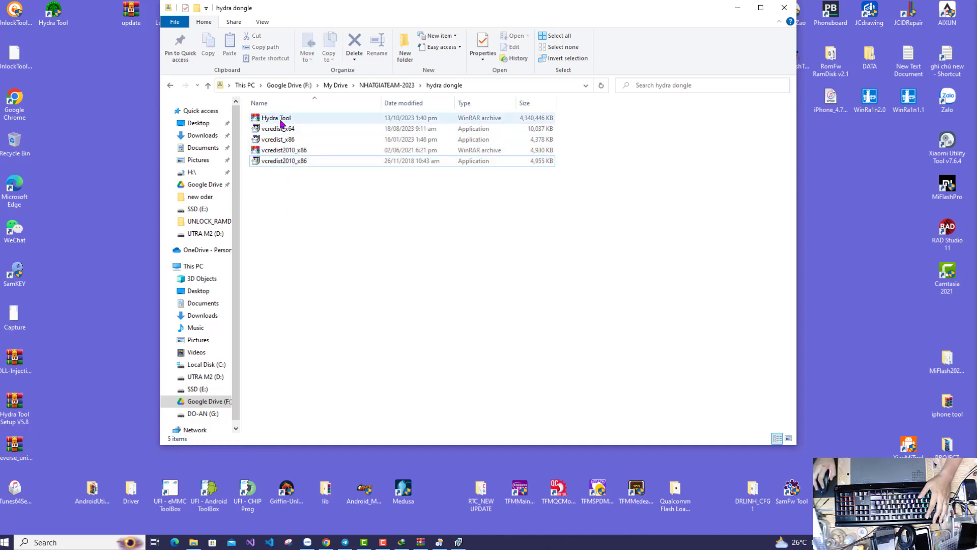
pyautogui.rightClick(281, 119)
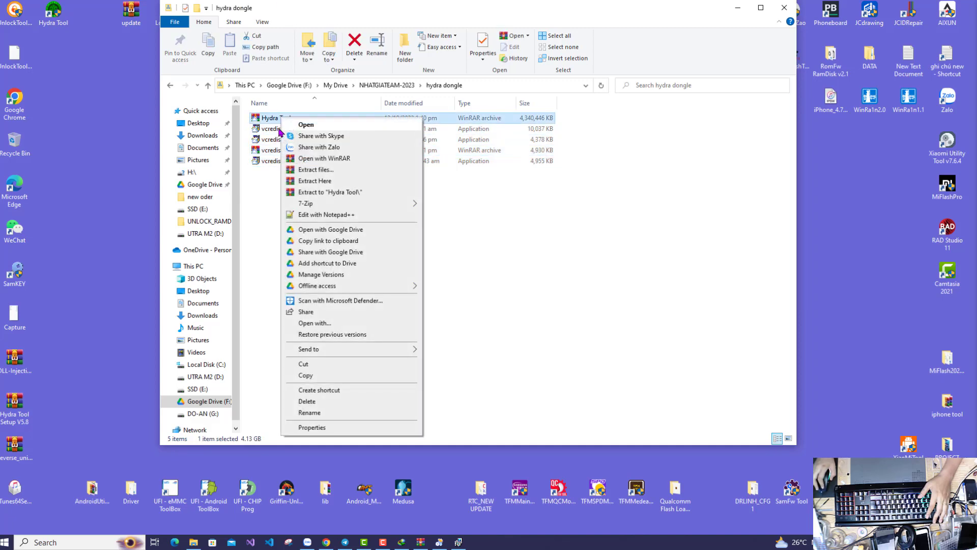
pyautogui.click(292, 197)
pyautogui.moveTo(318, 191); pyautogui.dragTo(280, 126)
pyautogui.rightClick(279, 119)
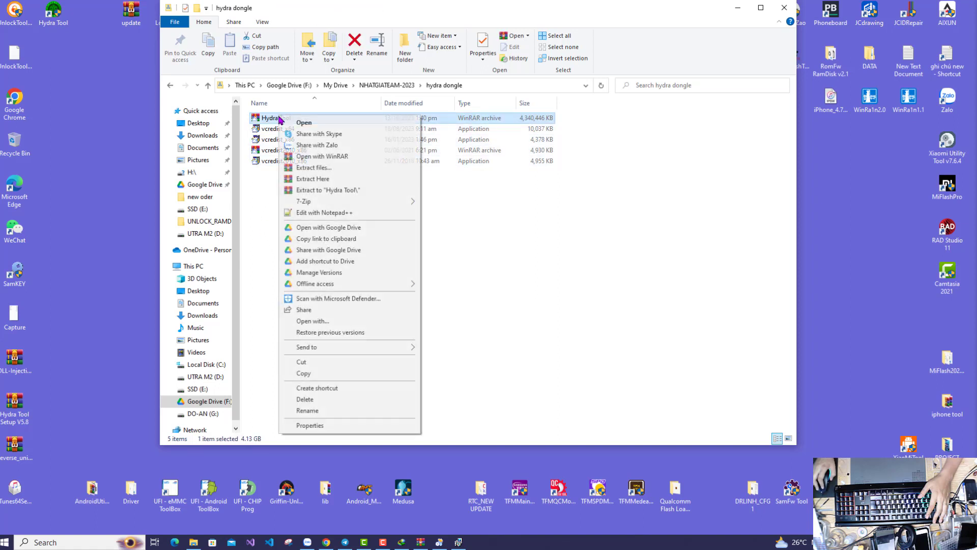
pyautogui.click(317, 178)
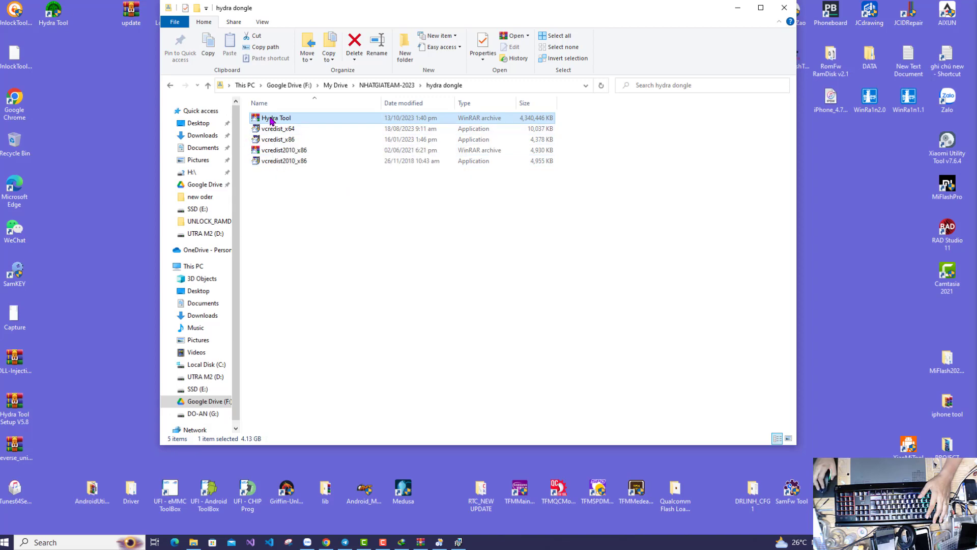
# Step: Extract the Hydra Tool archive from the hydra dongle folder into C:\Hydra Tool, replacing all existing files
pyautogui.rightClick(271, 120)
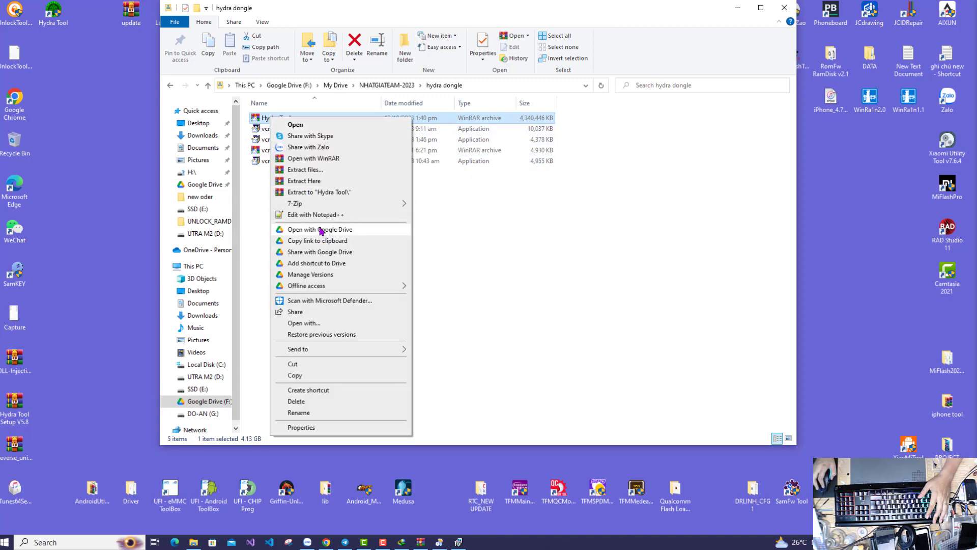
pyautogui.click(323, 171)
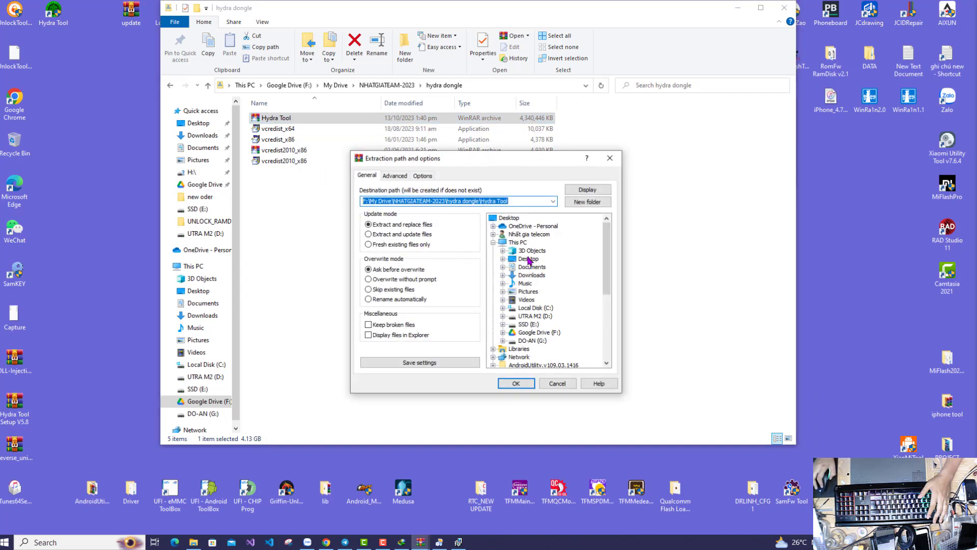
pyautogui.click(532, 308)
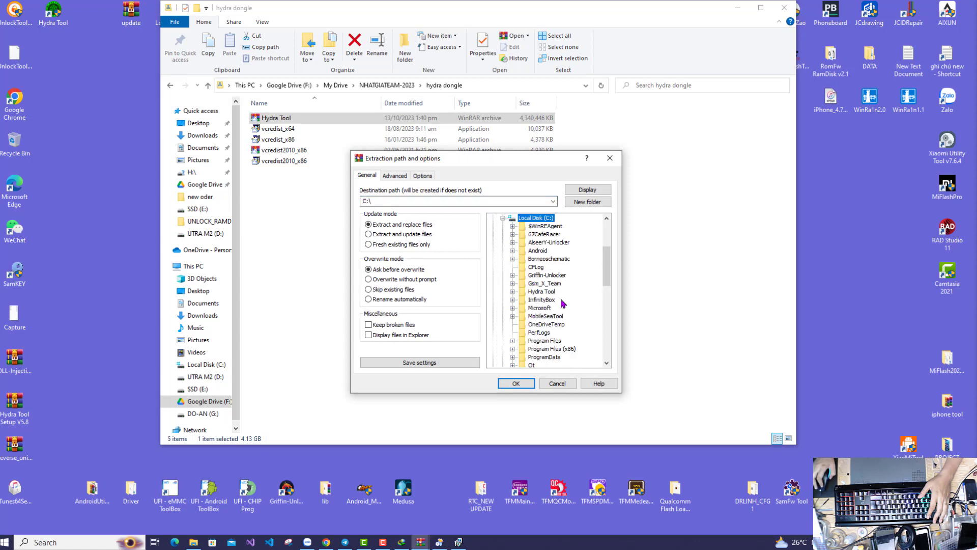
pyautogui.click(542, 291)
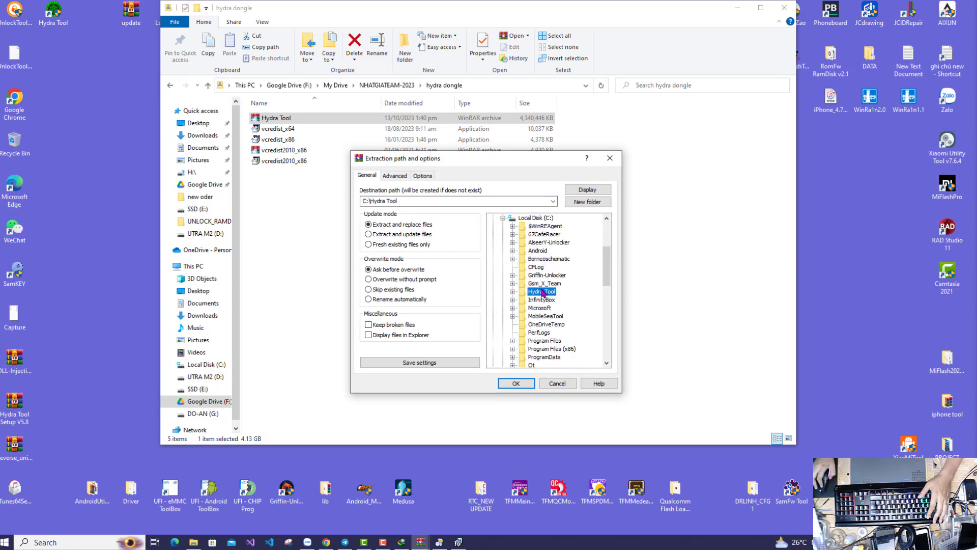
pyautogui.click(516, 383)
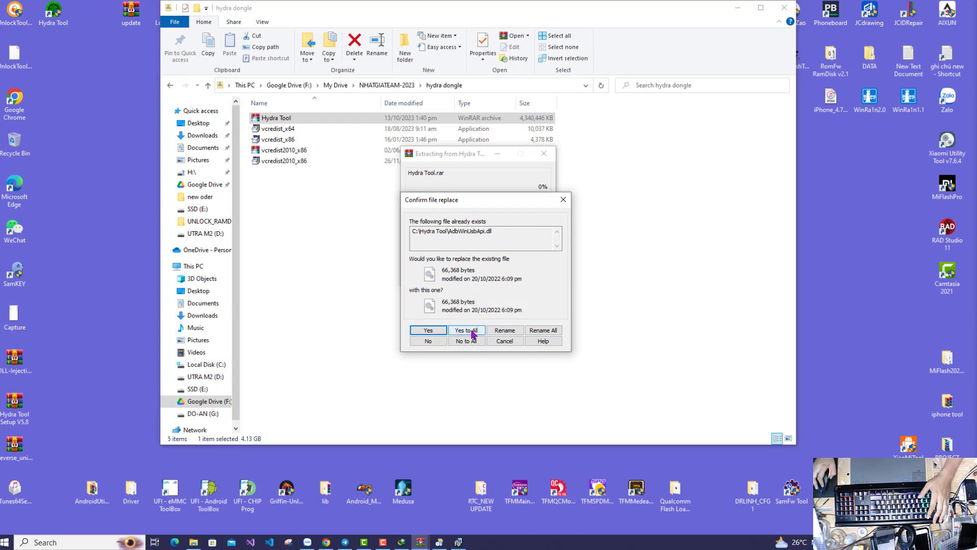
pyautogui.click(466, 330)
pyautogui.moveTo(473, 211); pyautogui.dragTo(533, 139)
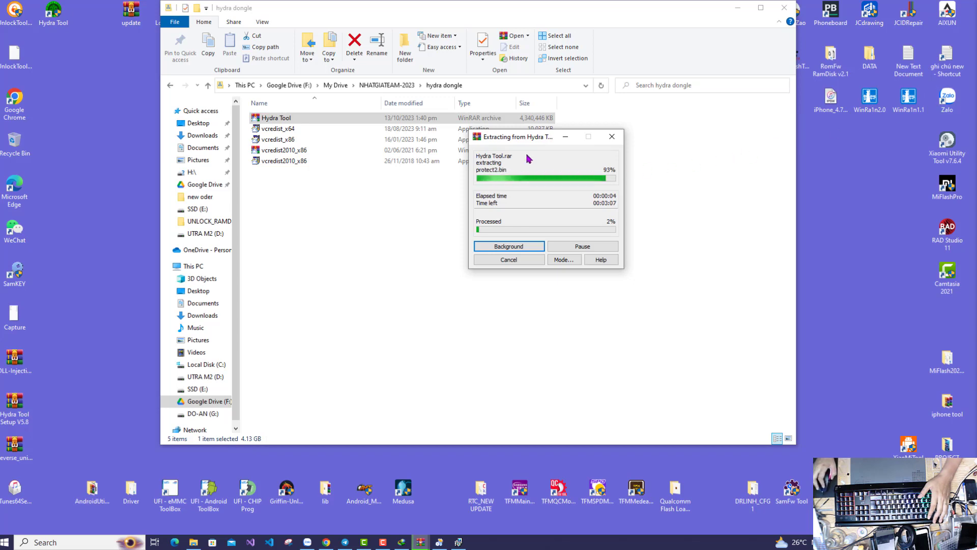
pyautogui.moveTo(541, 137); pyautogui.dragTo(585, 120)
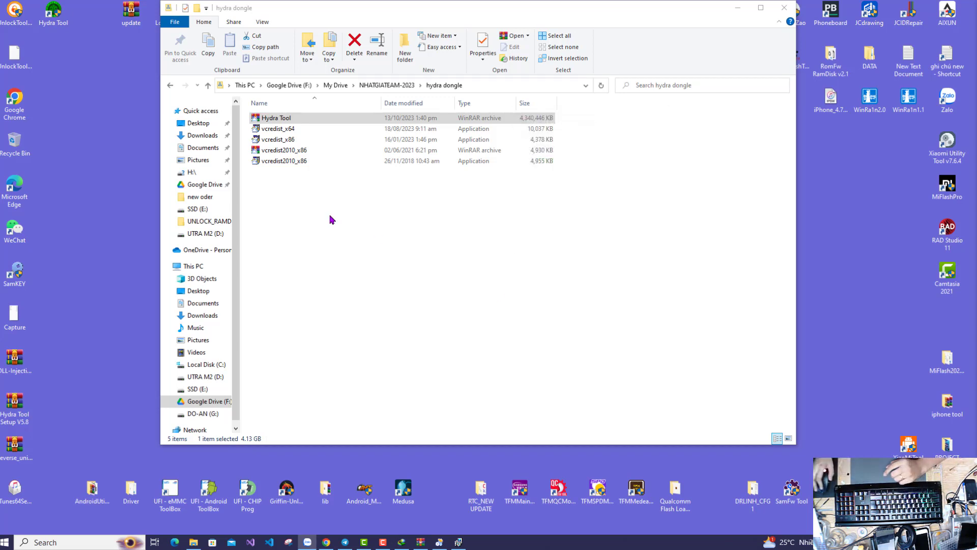
# Step: Open the Hydra Tool folder on Local Disk (C:) and launch the HydraTool application
pyautogui.click(221, 366)
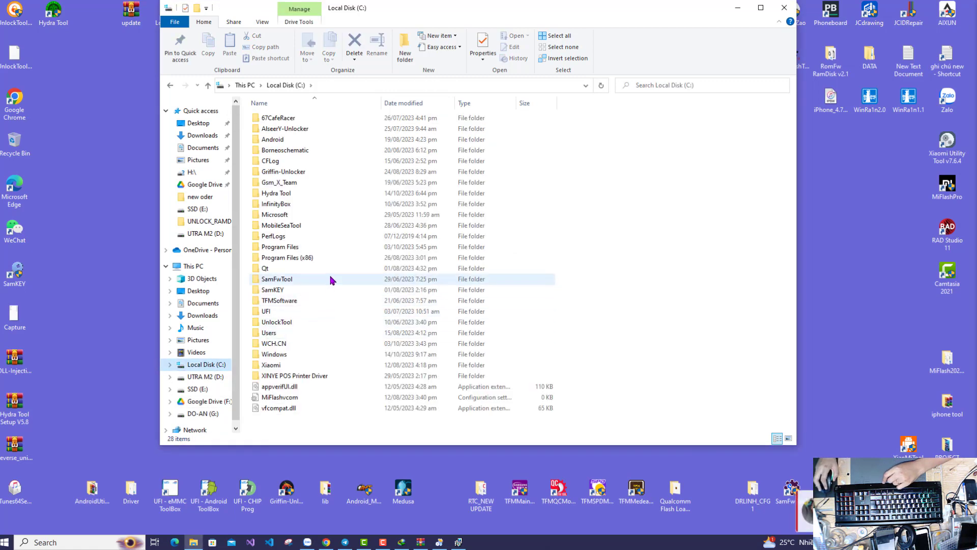
pyautogui.doubleClick(298, 194)
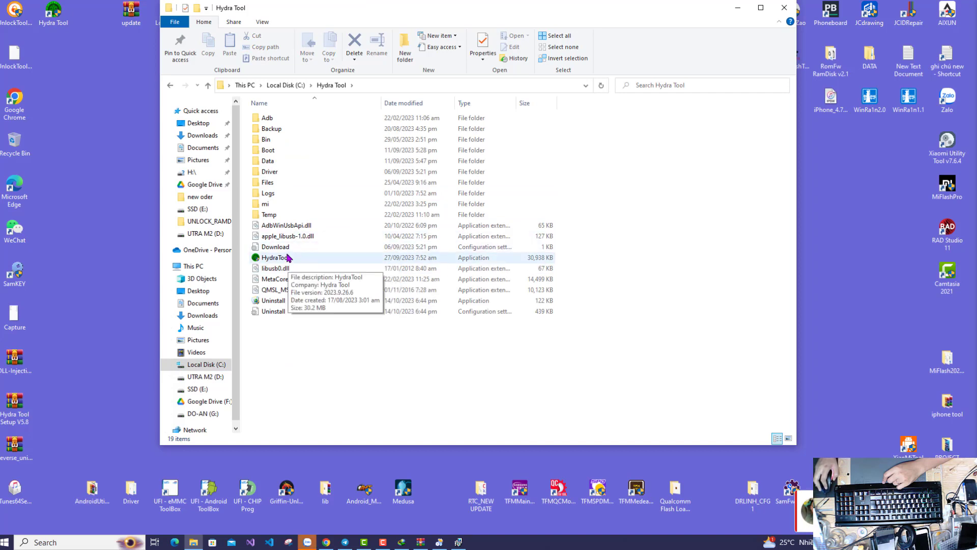
pyautogui.doubleClick(288, 257)
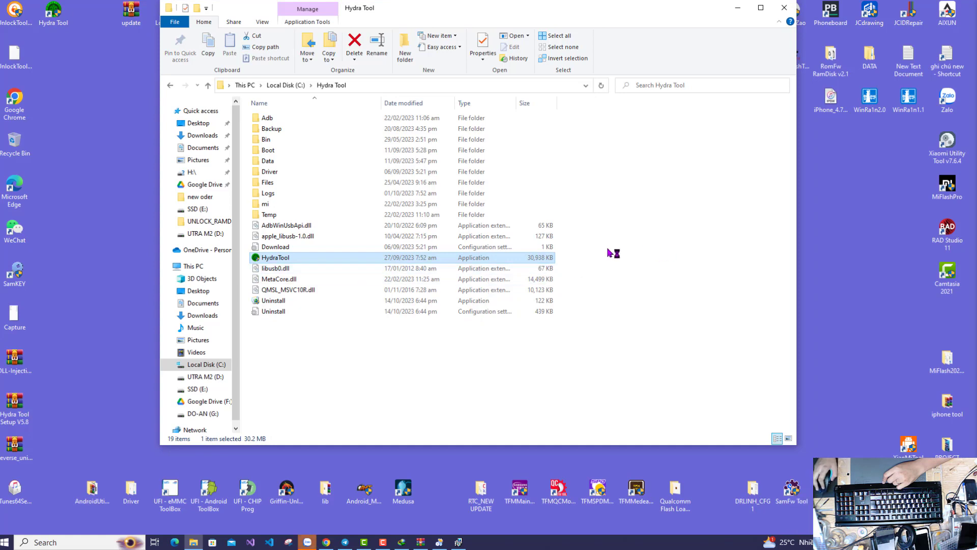
# Step: Open the Driver folder inside Hydra Tool and look through its driver packages, selecting the QcomMtk_Driver_Setup_3.1.9.exe archive
pyautogui.doubleClick(289, 173)
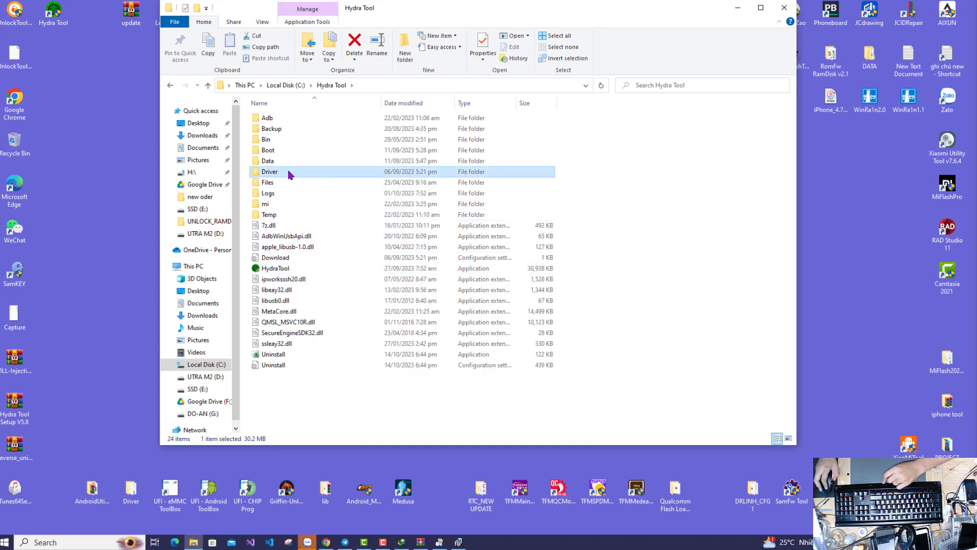
pyautogui.scroll(-19, 488, 247)
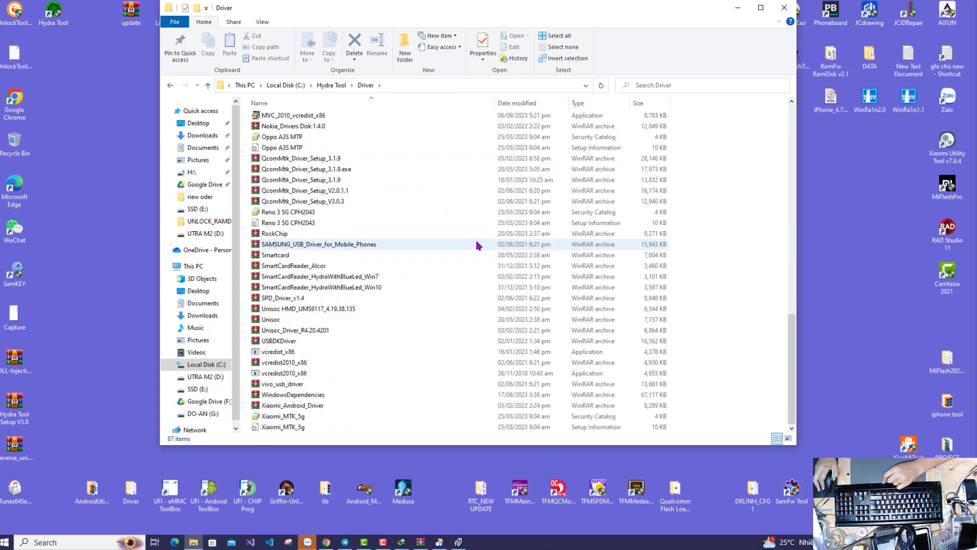
pyautogui.moveTo(707, 425); pyautogui.dragTo(386, 206)
pyautogui.click(737, 200)
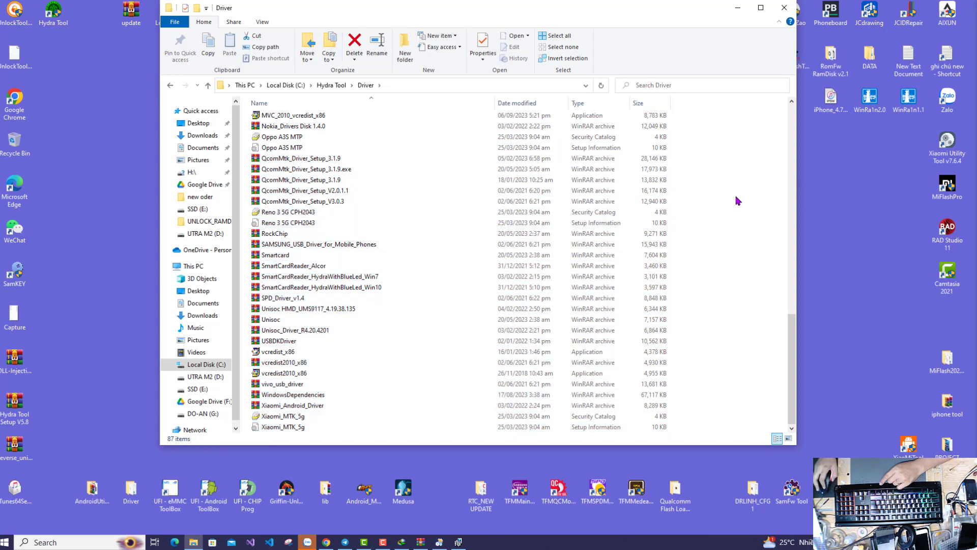
pyautogui.click(341, 170)
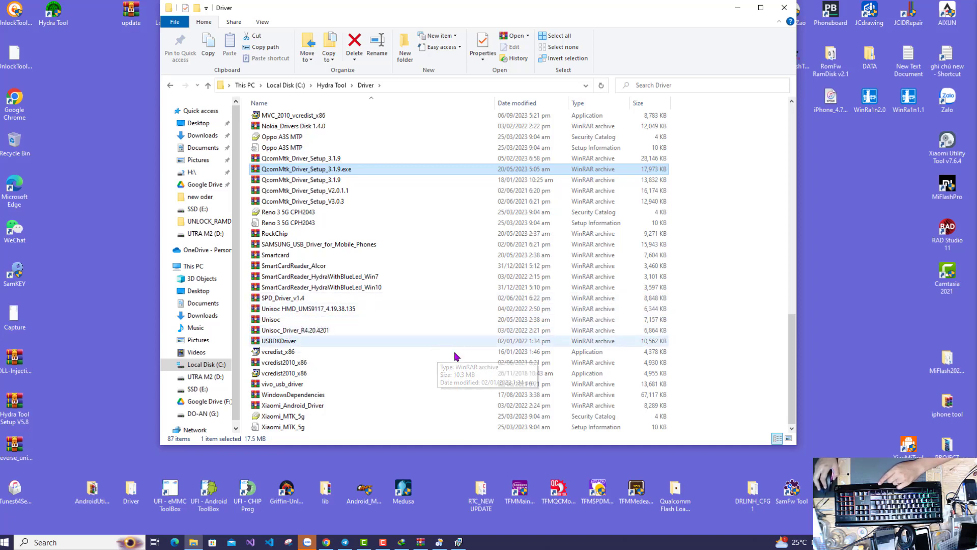
# Step: Run the Repair option in the Microsoft Visual C++ 2008 Redistributable Setup and close the setup
pyautogui.click(458, 543)
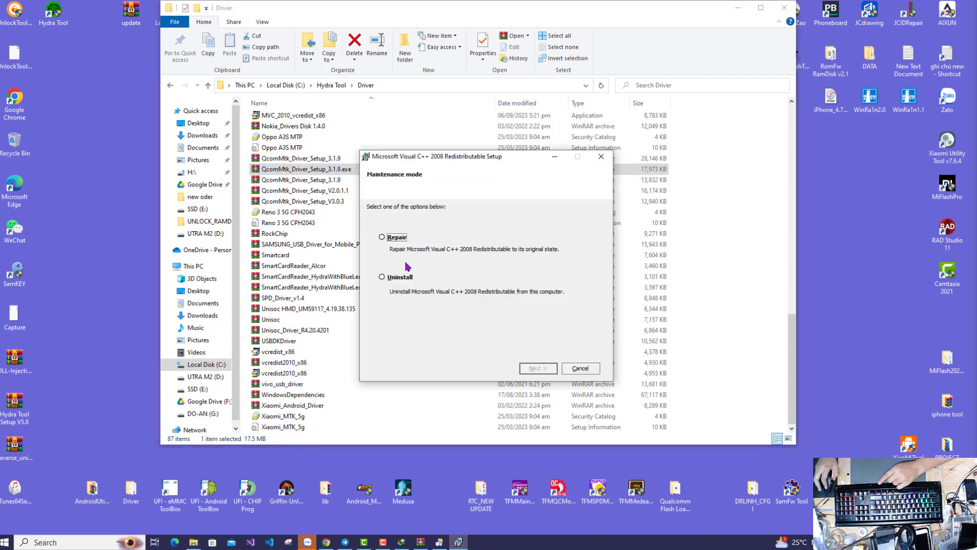
pyautogui.click(537, 369)
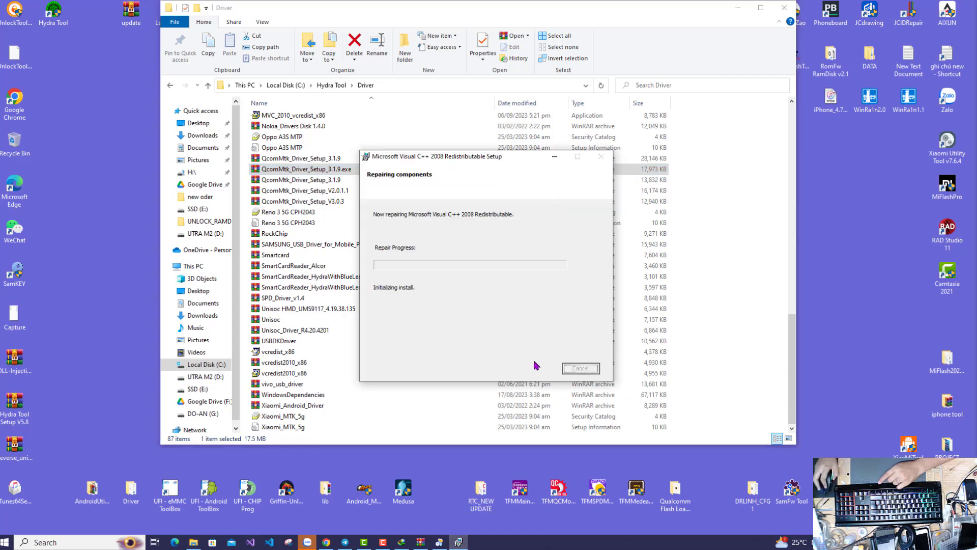
pyautogui.moveTo(508, 159); pyautogui.dragTo(563, 109)
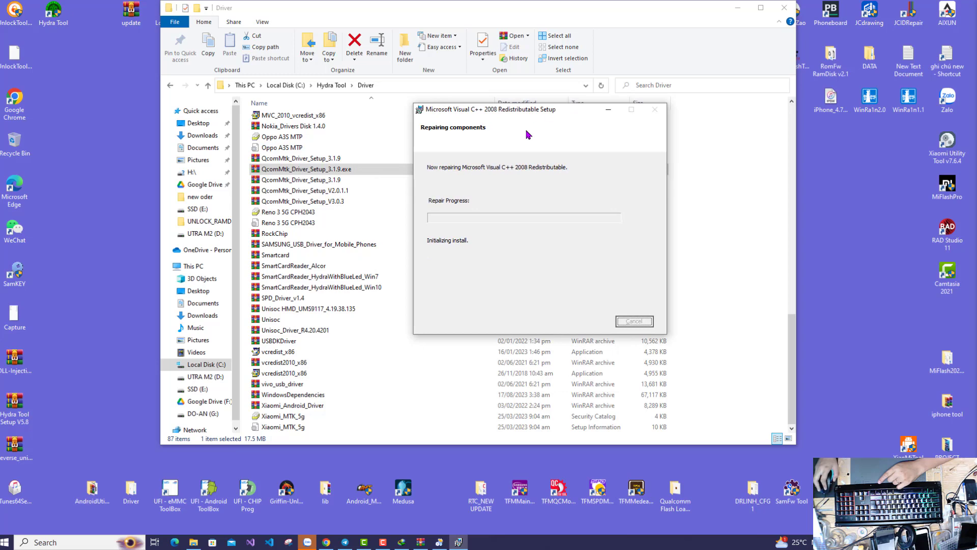
pyautogui.click(634, 321)
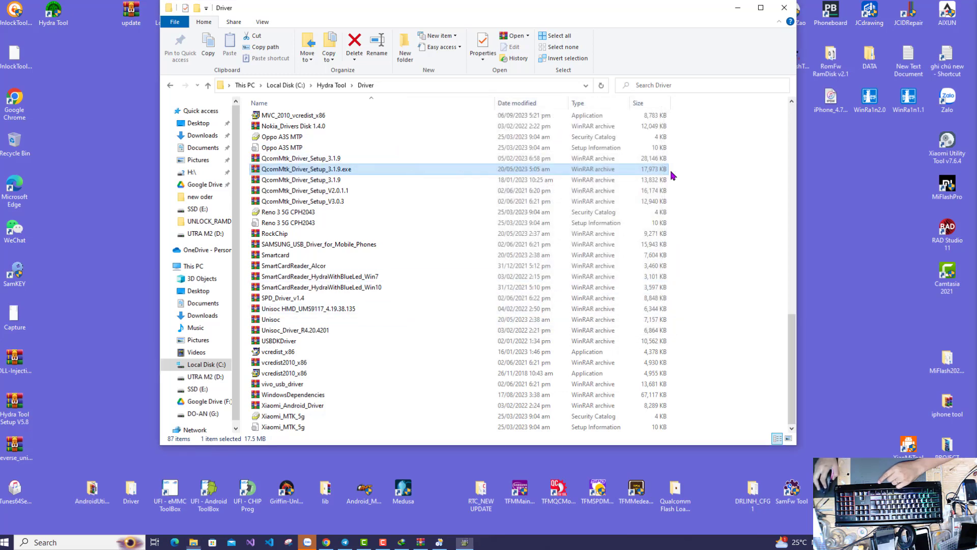
# Step: Minimize the Driver folder, dismiss the Visual C++ 2010 x86 setup, and try to install Visual C++ 2015-2022 Redistributable (x64), accepting its license terms
pyautogui.click(738, 8)
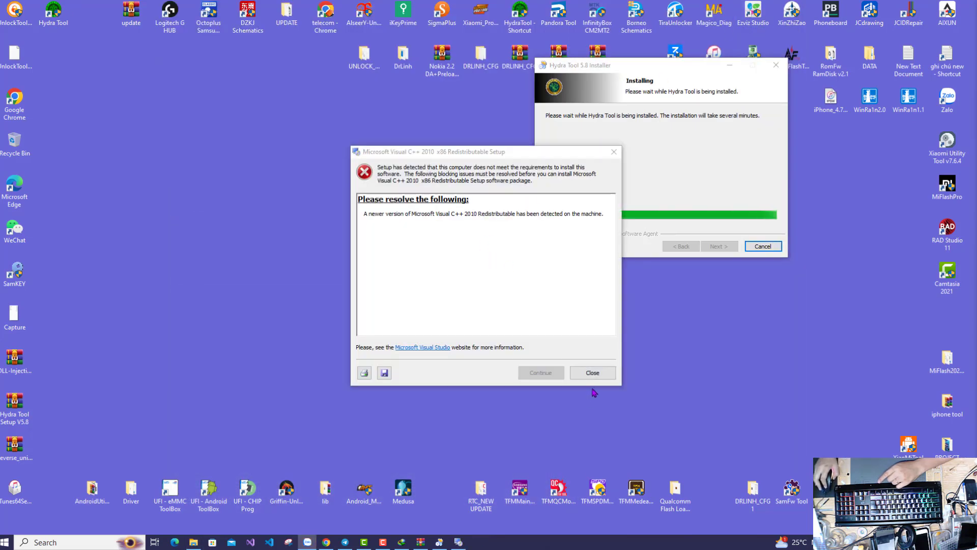
pyautogui.click(593, 371)
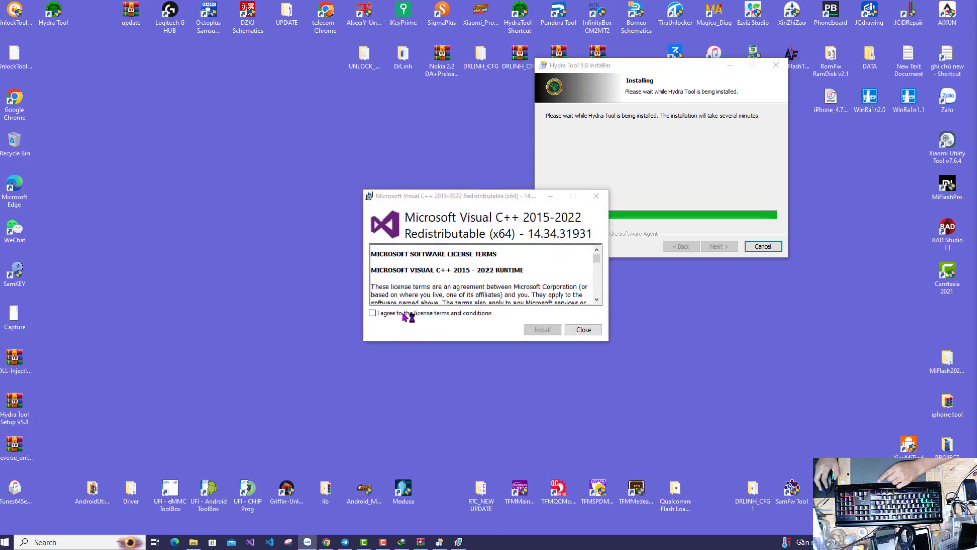
pyautogui.click(406, 314)
pyautogui.click(542, 329)
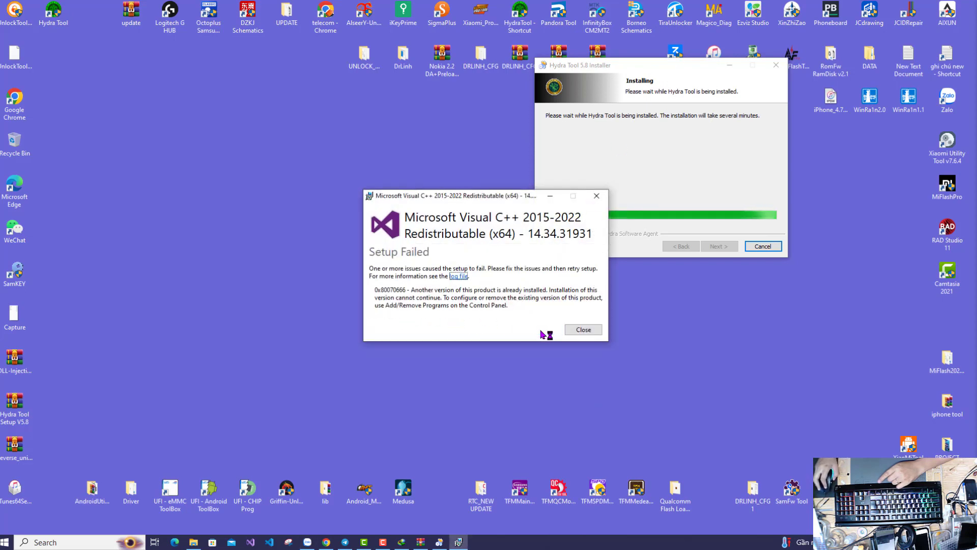
# Step: Dismiss the Visual C++ 2015-2022 (x64) setup and run the Visual C++ 2010 x64 Redistributable repair through to its finish
pyautogui.click(571, 331)
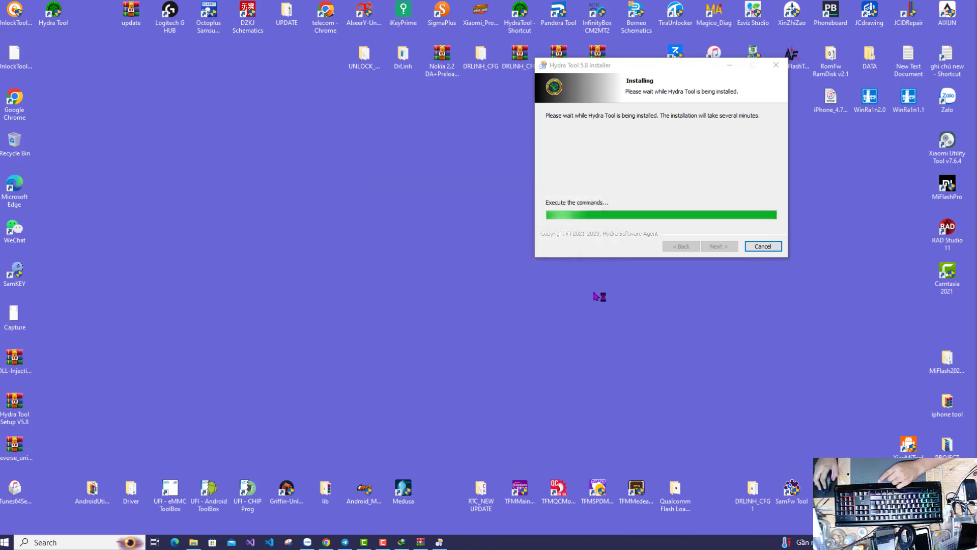
pyautogui.click(550, 382)
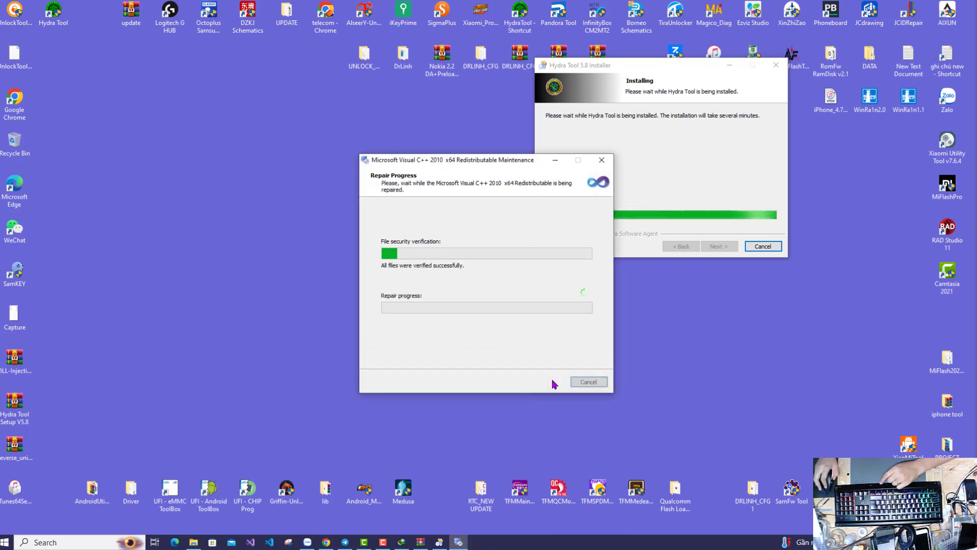
pyautogui.moveTo(497, 159); pyautogui.dragTo(321, 128)
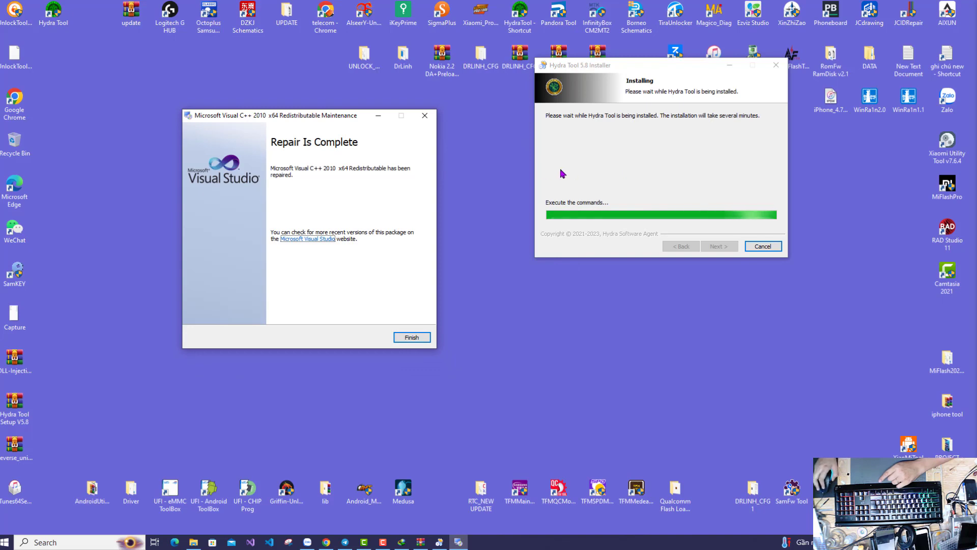
pyautogui.click(412, 336)
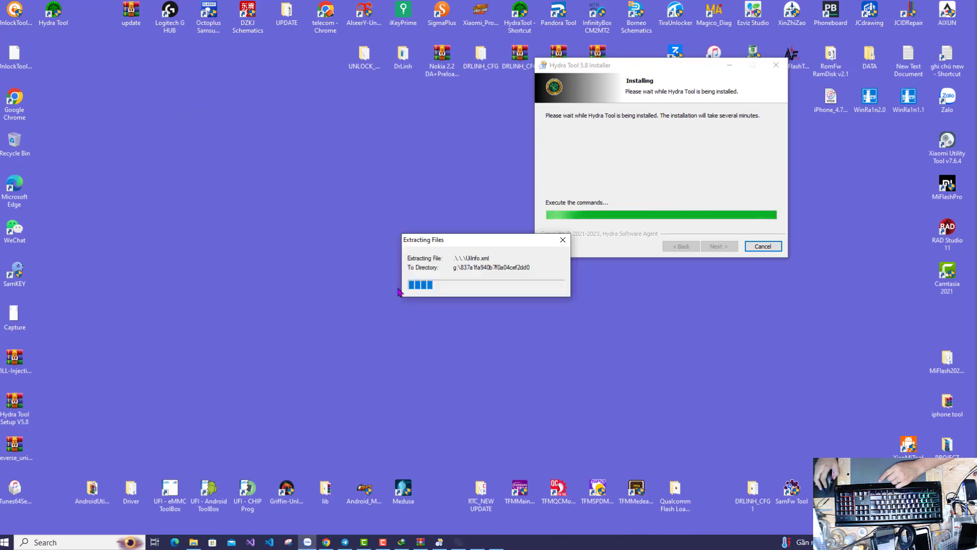
# Step: Repair the Microsoft Visual C++ 2010 x86 Redistributable, refresh the desktop while it runs, and finish the maintenance wizard
pyautogui.rightClick(328, 278)
pyautogui.click(441, 311)
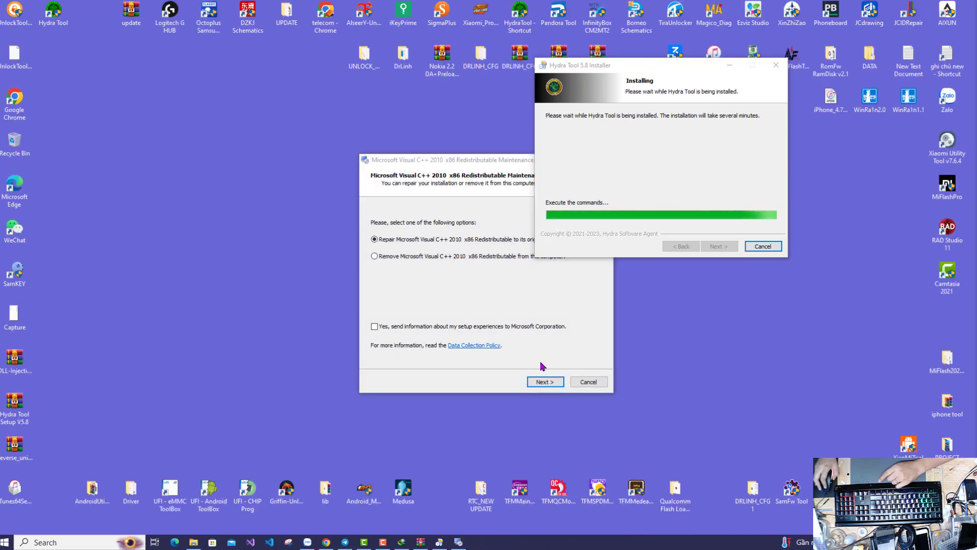
pyautogui.click(544, 381)
pyautogui.rightClick(283, 281)
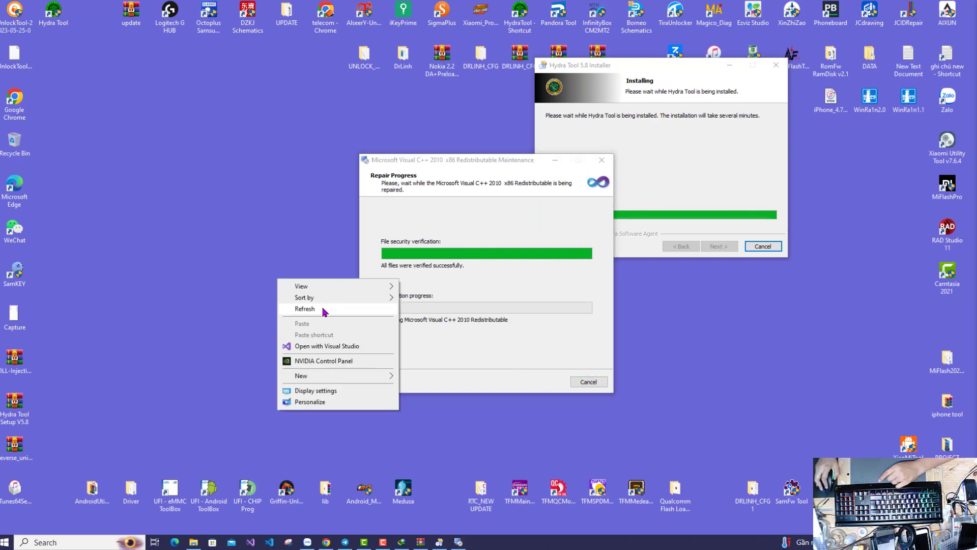
pyautogui.click(305, 309)
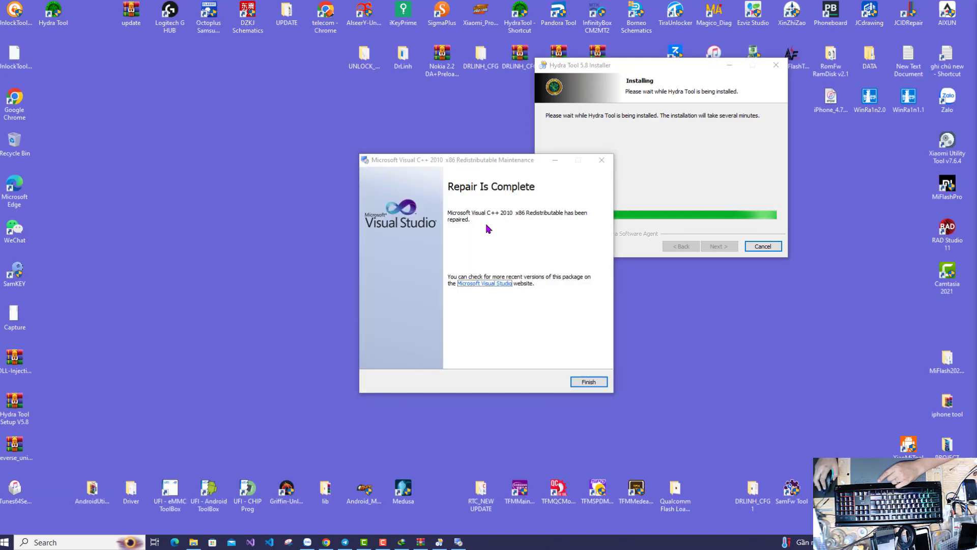
pyautogui.click(585, 381)
# Step: Finish the Hydra Tool 5.8 setup wizard with the option to visit the product web site turned off
pyautogui.rightClick(469, 323)
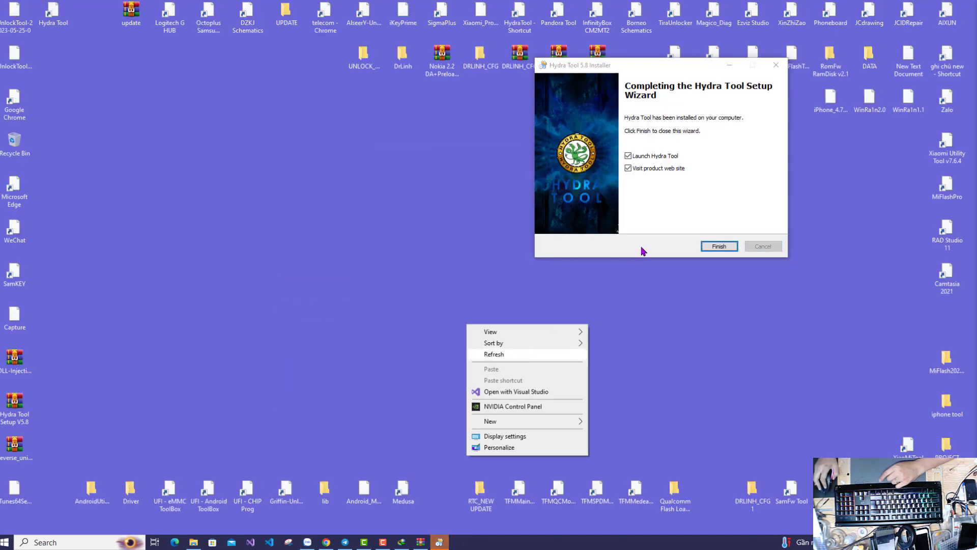
pyautogui.click(719, 246)
pyautogui.click(630, 98)
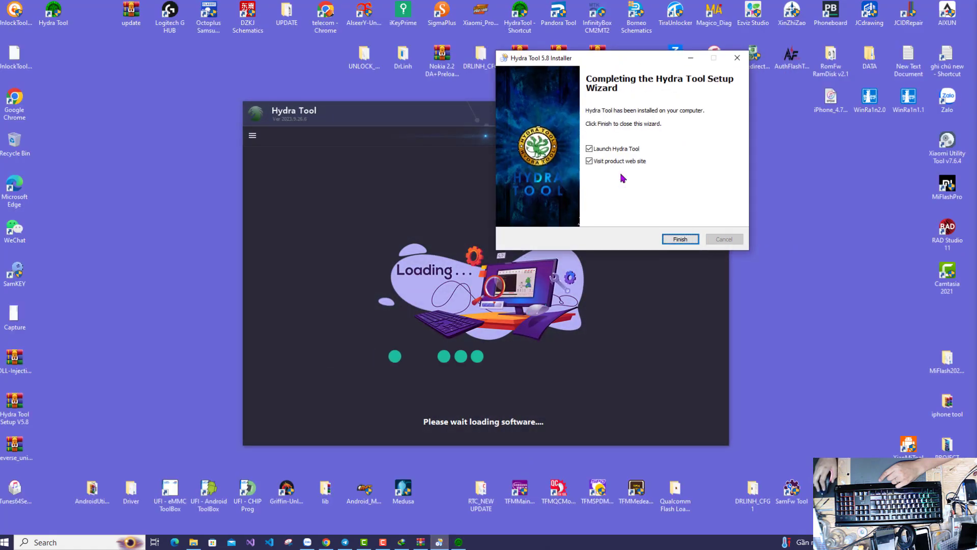
pyautogui.click(589, 161)
pyautogui.click(680, 239)
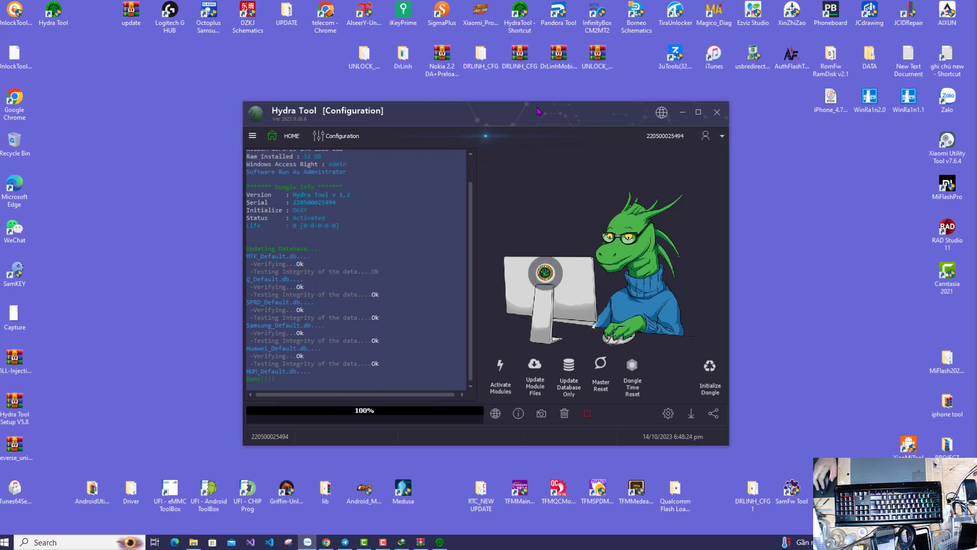
# Step: Activate the dongle's modules from Hydra Tool's Configuration page
pyautogui.moveTo(538, 111); pyautogui.dragTo(485, 91)
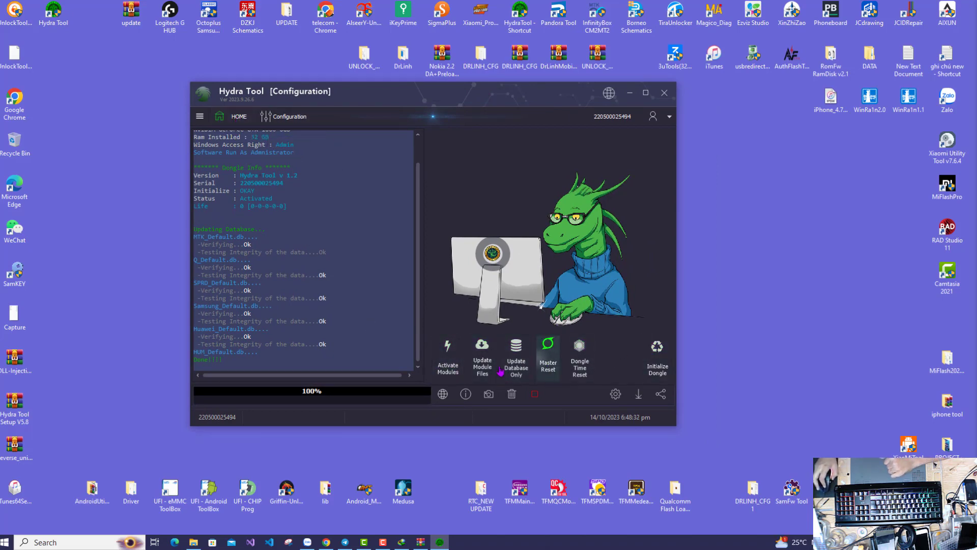
pyautogui.click(447, 359)
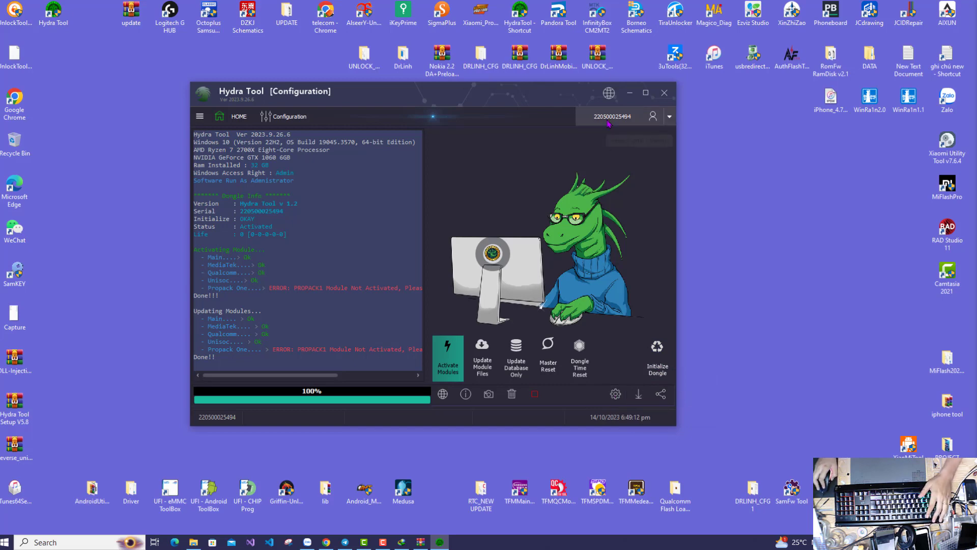
# Step: View the MediaTek tool from the Home page, return Home, and look over the main menu's options
pyautogui.click(233, 117)
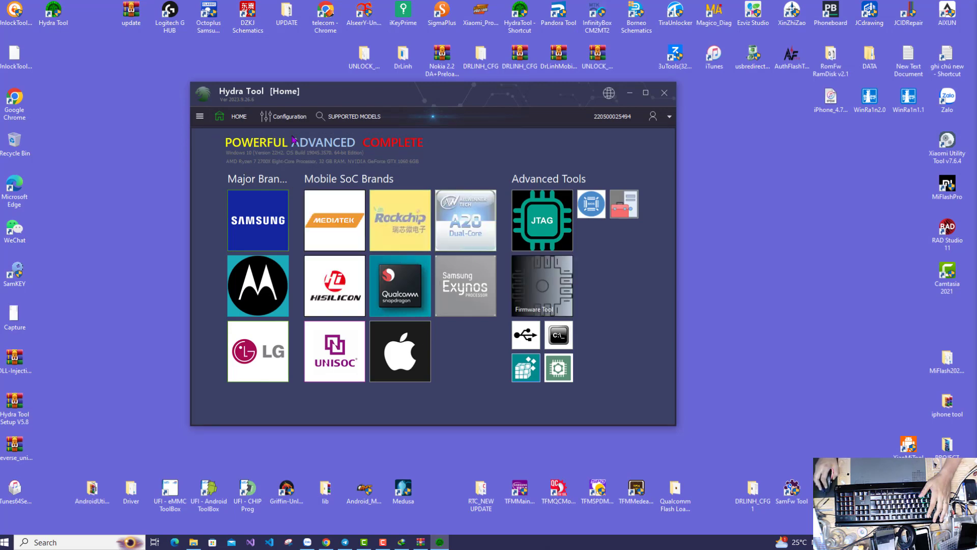
pyautogui.click(336, 216)
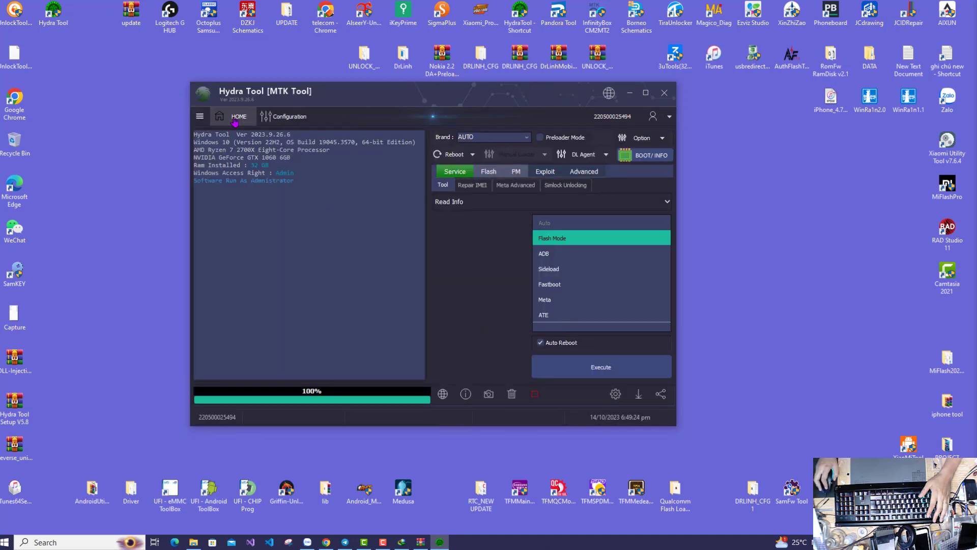
pyautogui.click(240, 118)
pyautogui.click(199, 117)
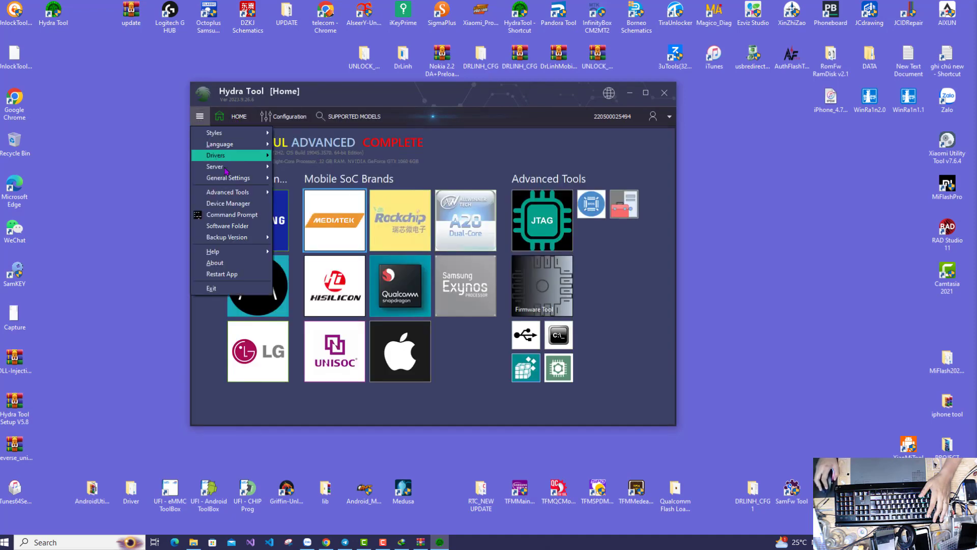
pyautogui.click(572, 143)
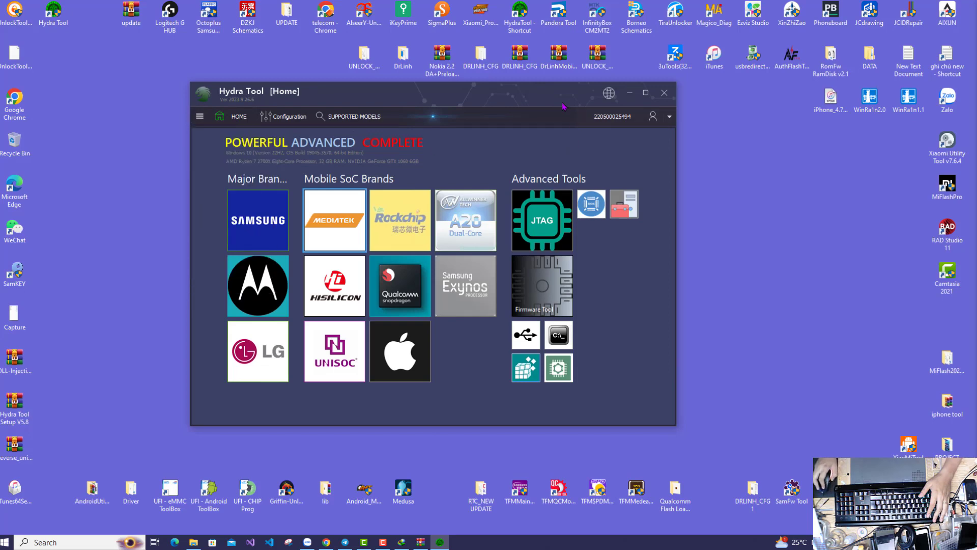
# Step: Bring up the WinRAR window left open in the background and close it
pyautogui.moveTo(558, 99); pyautogui.dragTo(579, 104)
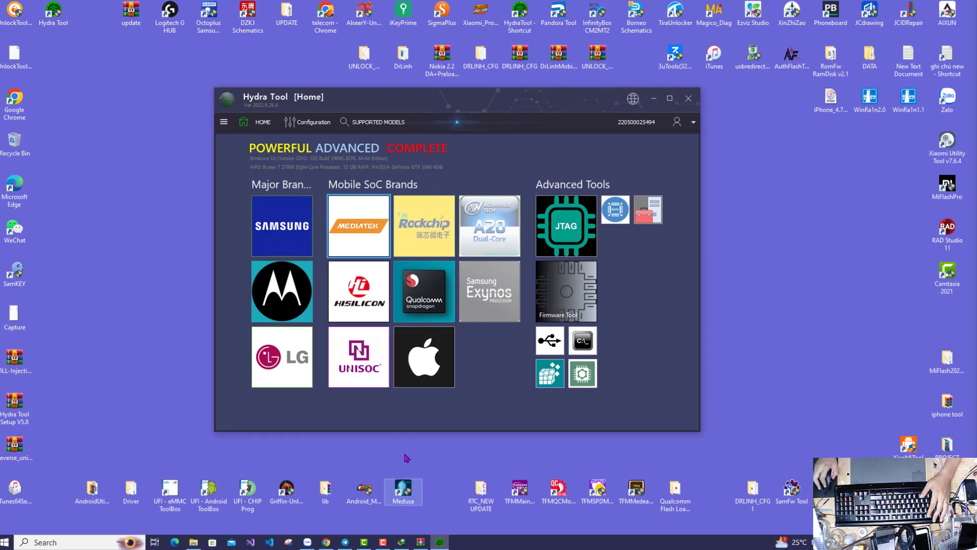
pyautogui.click(420, 542)
pyautogui.click(632, 51)
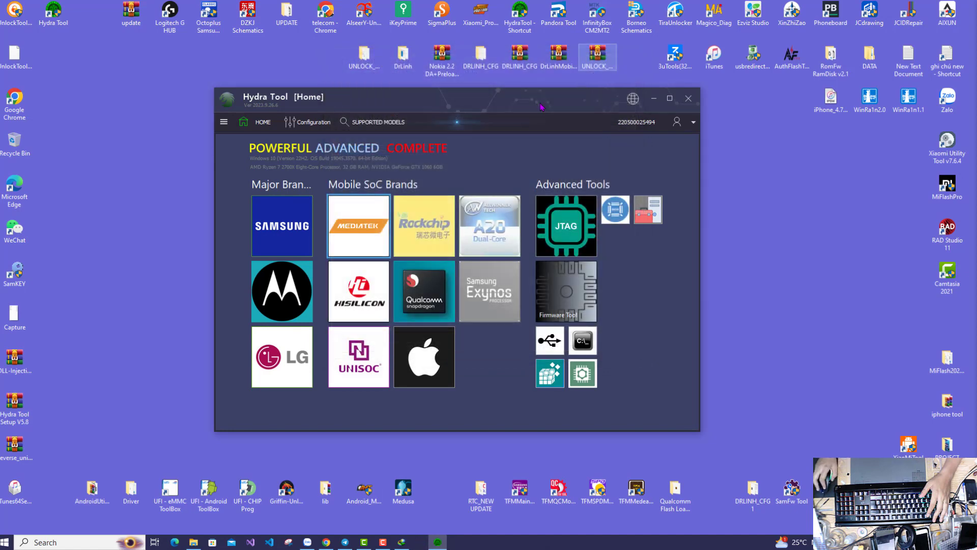
pyautogui.moveTo(520, 102)
pyautogui.mouseDown()
pyautogui.moveTo(535, 102)
pyautogui.moveTo(516, 104)
pyautogui.mouseUp()
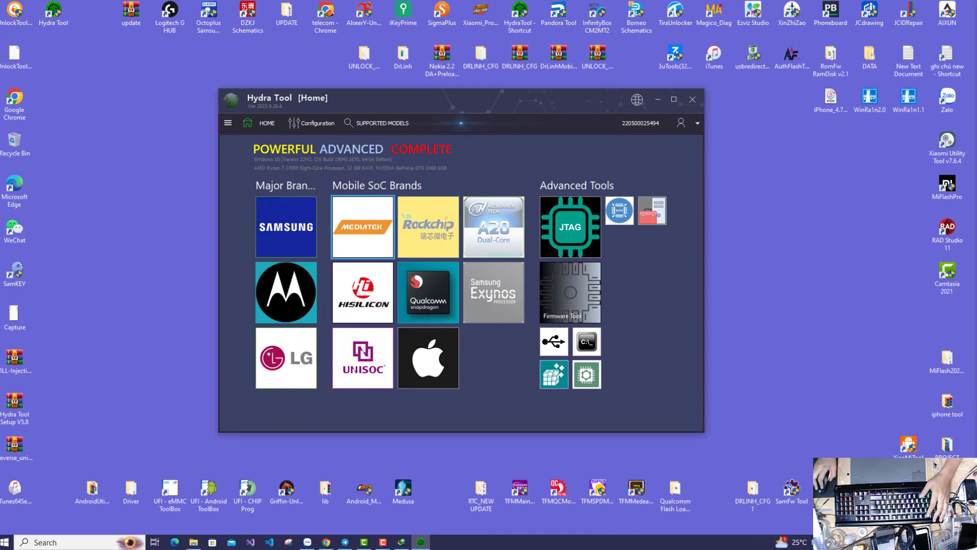
pyautogui.moveTo(569, 109); pyautogui.dragTo(573, 90)
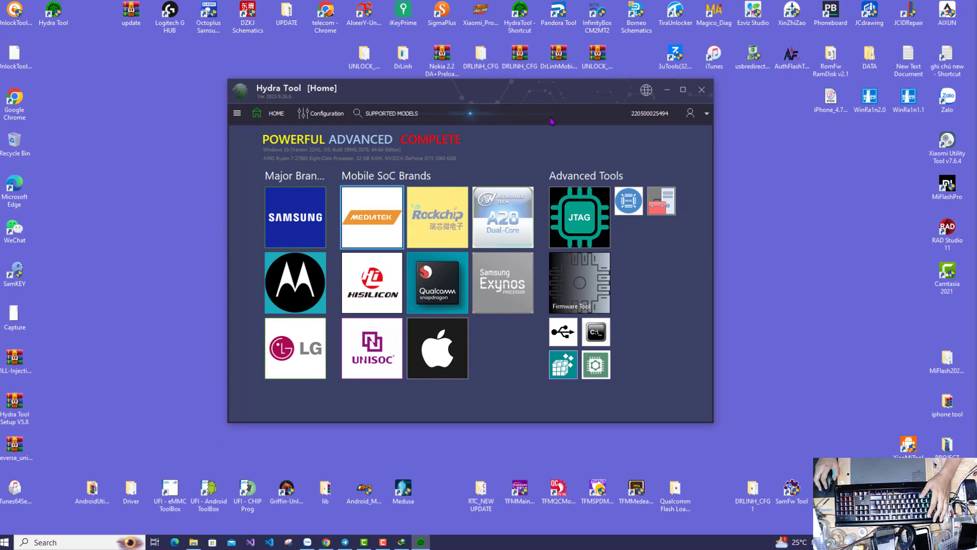
pyautogui.moveTo(547, 89); pyautogui.dragTo(529, 94)
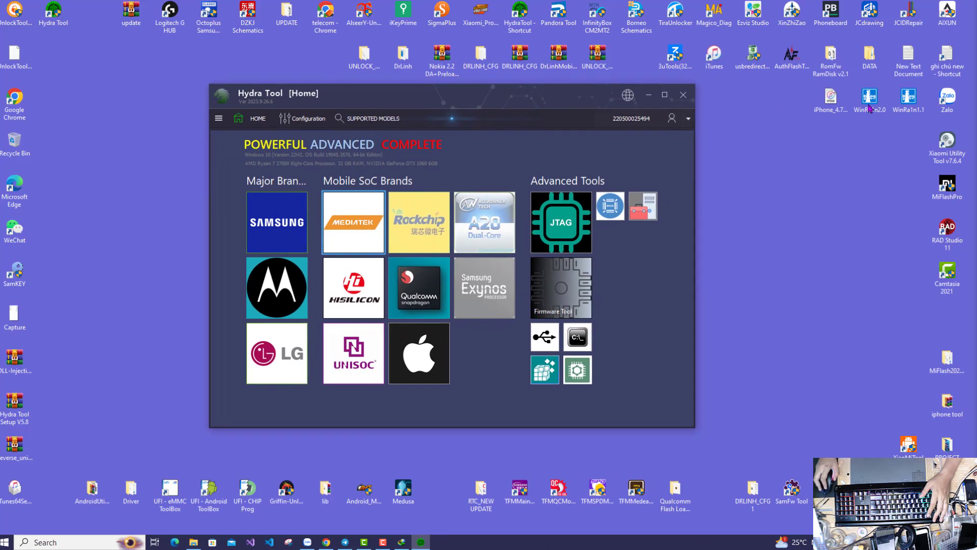